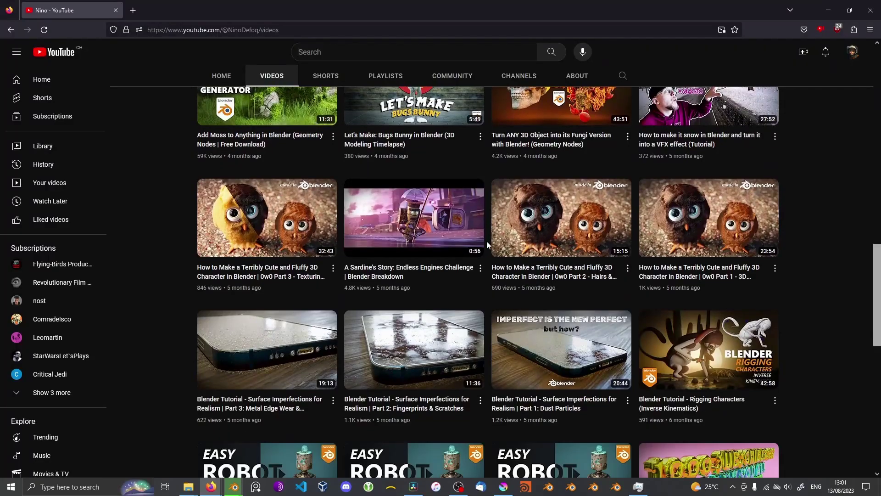
{"action": "scroll", "coordinate": [487, 241], "scroll_direction": "up", "scroll_amount": 5}
{"action": "scroll", "coordinate": [486, 241], "scroll_direction": "up", "scroll_amount": 5}
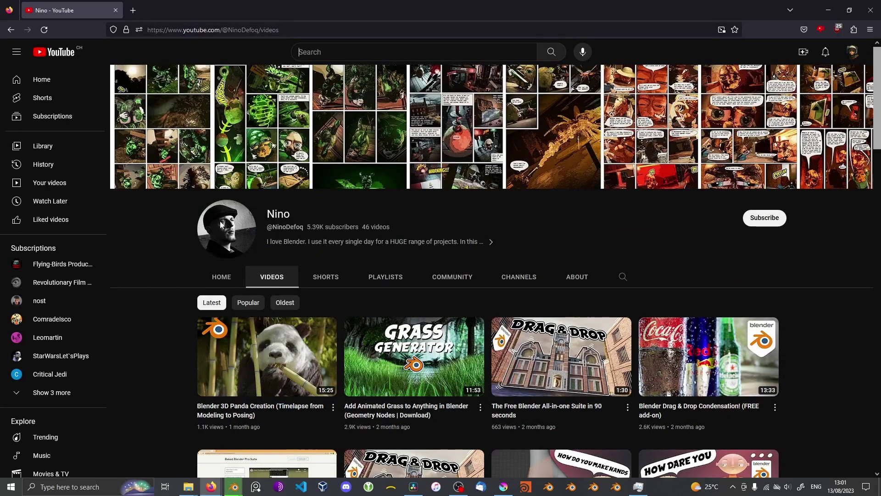
Select the channel name, pan across the hair node tree, and go to the Hair Nodes store page.
{"action": "double_click", "coordinate": [278, 213]}
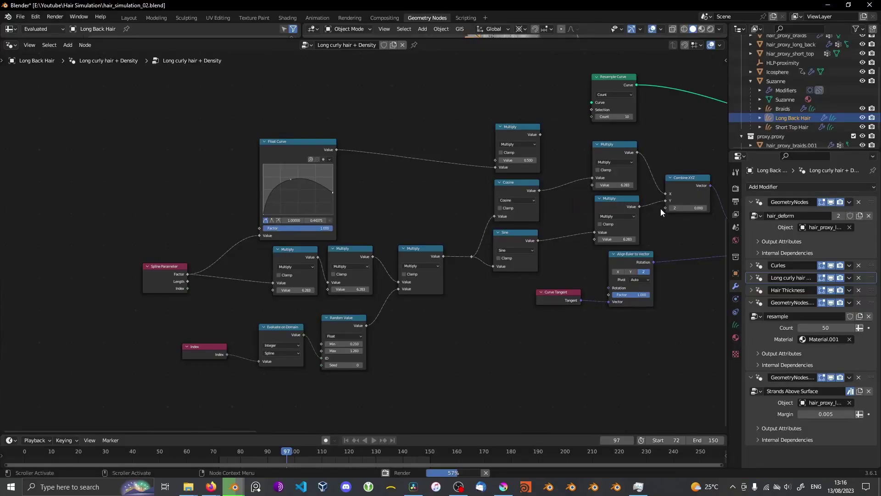
{"action": "mouse_move", "coordinate": [660, 208]}
{"action": "middle_mouse_down"}
{"action": "mouse_move", "coordinate": [640, 100]}
{"action": "mouse_move", "coordinate": [222, 427]}
{"action": "mouse_move", "coordinate": [202, 425]}
{"action": "middle_mouse_up"}
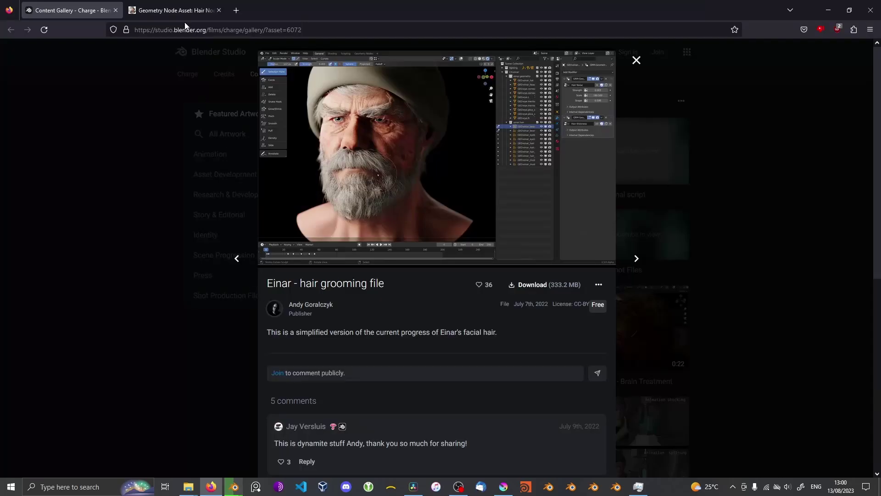
{"action": "left_click", "coordinate": [184, 11]}
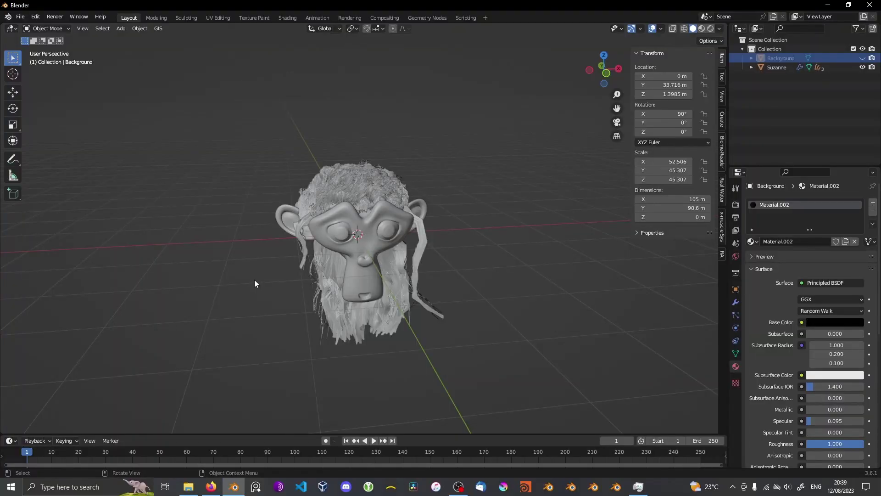
Append every node group from HairNodes.blend's NodeTree folder.
{"action": "left_click", "coordinate": [20, 16]}
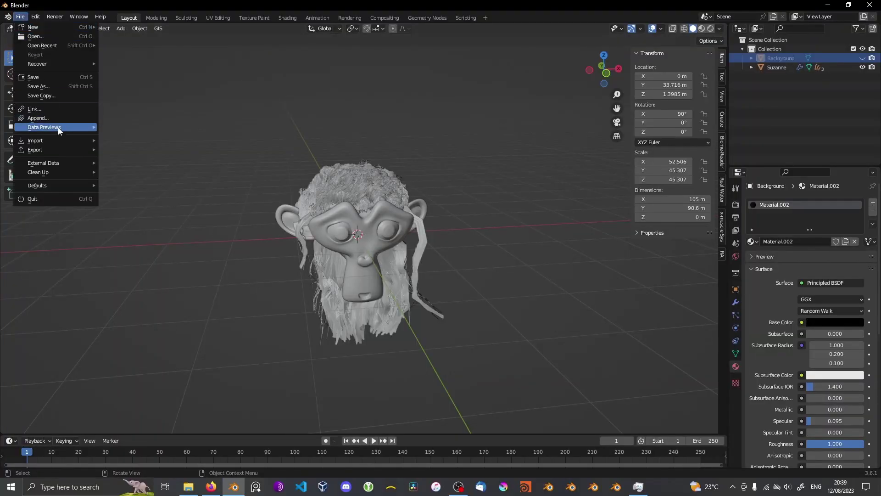
{"action": "left_click", "coordinate": [53, 116]}
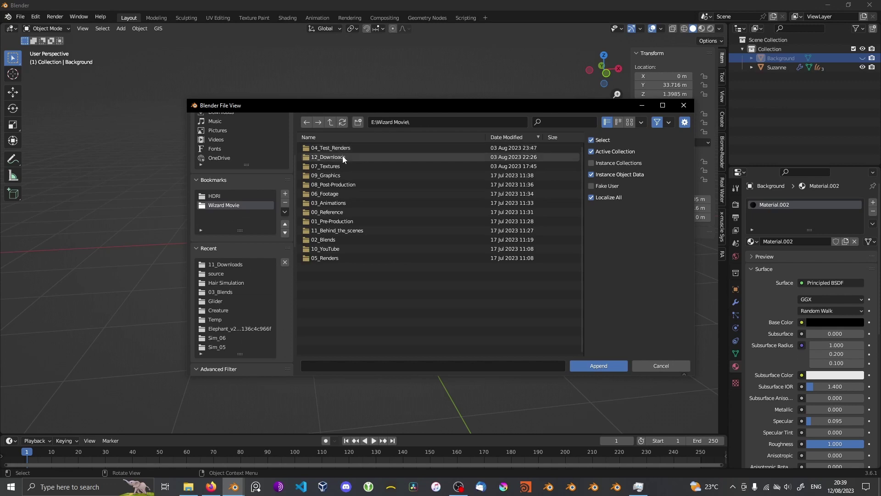
{"action": "double_click", "coordinate": [343, 157]}
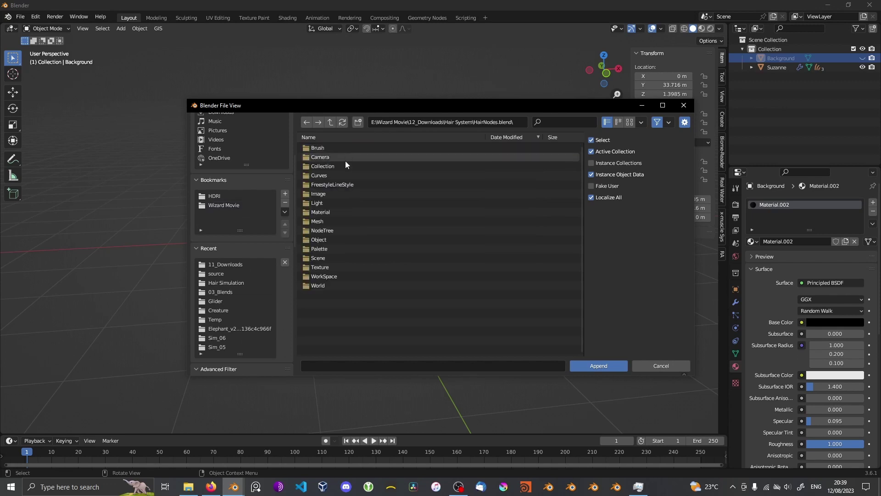
{"action": "double_click", "coordinate": [344, 230]}
{"action": "key", "text": "a"}
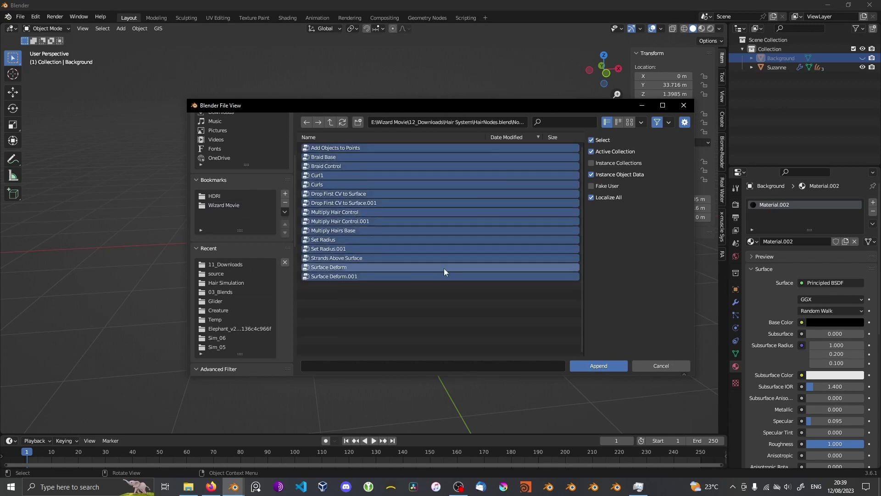
{"action": "left_click", "coordinate": [606, 368]}
Append the Delete Hair through resample node groups from the second file.
{"action": "left_click", "coordinate": [20, 16]}
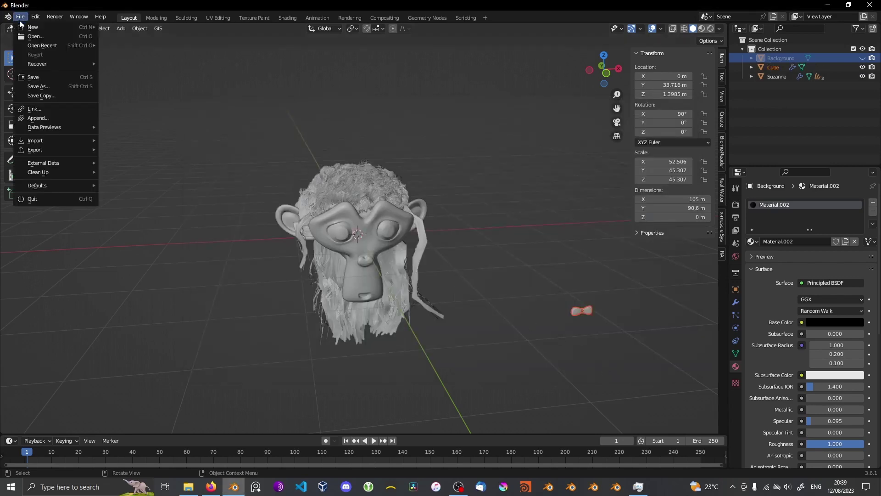
{"action": "left_click", "coordinate": [50, 119]}
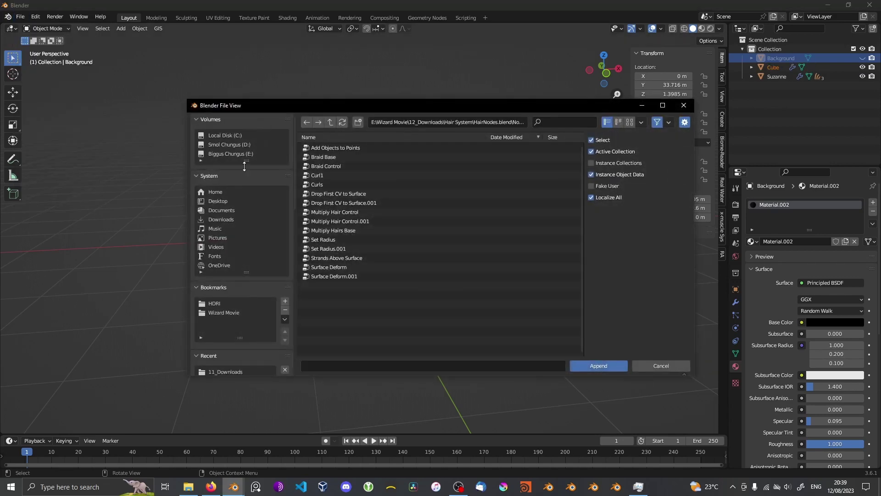
{"action": "left_click", "coordinate": [346, 222], "text": "shift"}
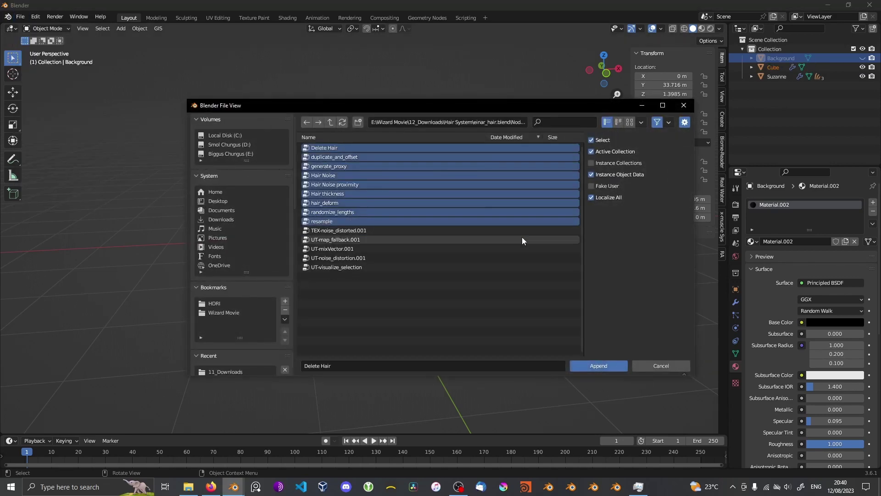
{"action": "left_click", "coordinate": [613, 365]}
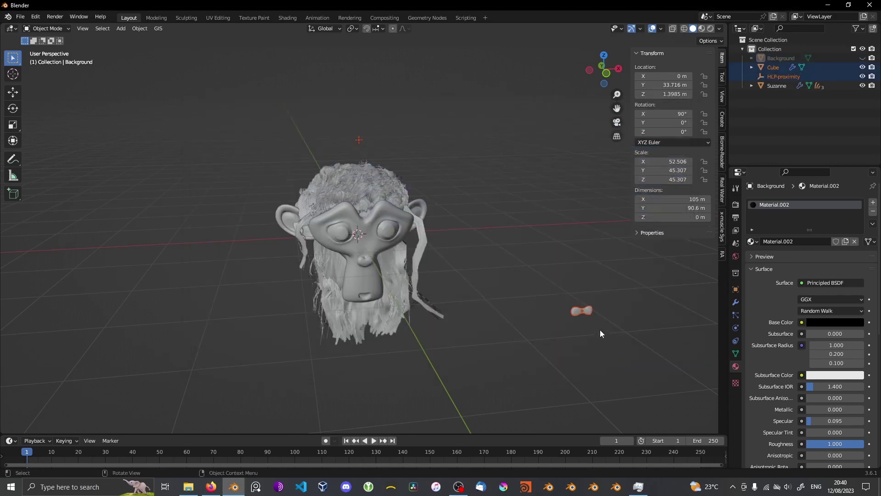
Hide the stray cube and write 'child' under the 'parent' label.
{"action": "key", "text": "h"}
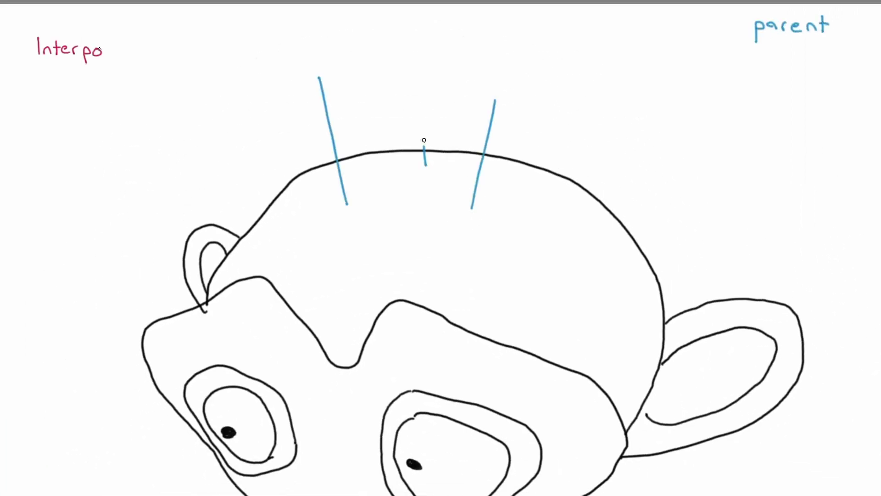
{"action": "mouse_move", "coordinate": [765, 59]}
{"action": "left_mouse_down"}
{"action": "mouse_move", "coordinate": [767, 75]}
{"action": "mouse_move", "coordinate": [796, 71]}
{"action": "left_mouse_up"}
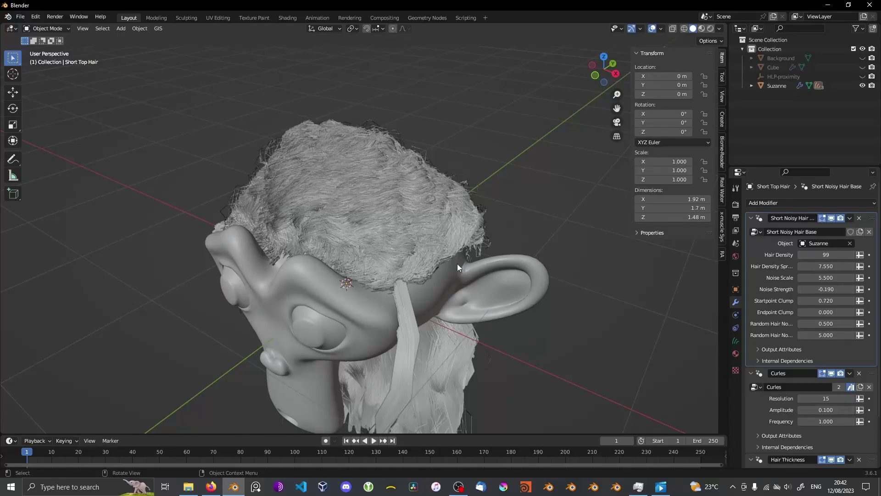
Turn off Short Top Hair's Short Noisy Hair Base and Curles modifiers in the viewport.
{"action": "left_click", "coordinate": [423, 269]}
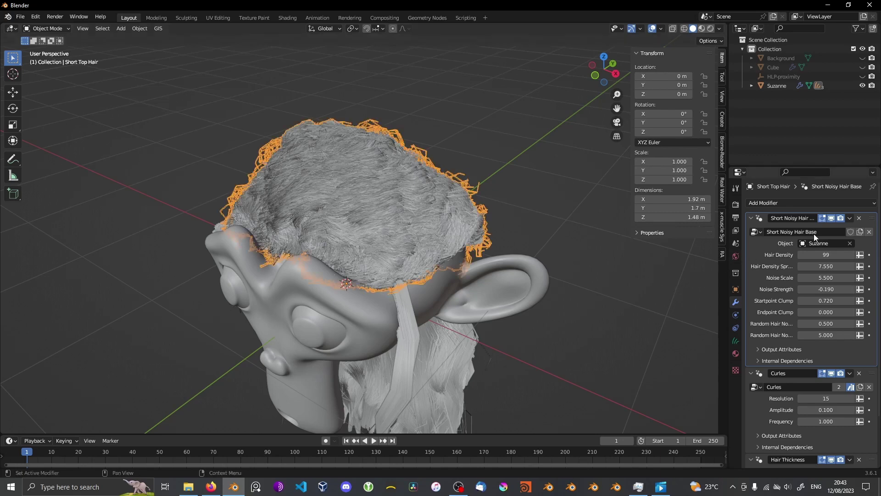
{"action": "left_click", "coordinate": [830, 219]}
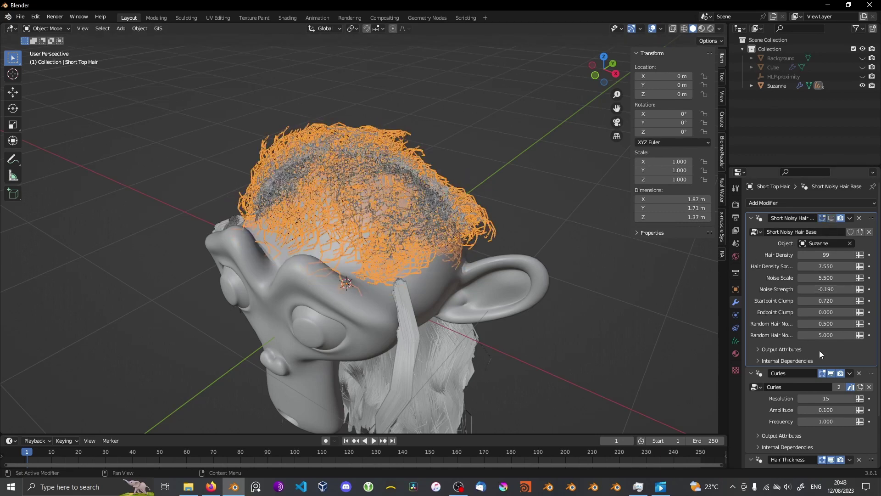
{"action": "left_click", "coordinate": [830, 373]}
{"action": "mouse_move", "coordinate": [574, 238]}
{"action": "middle_mouse_down"}
{"action": "mouse_move", "coordinate": [524, 257]}
{"action": "mouse_move", "coordinate": [480, 253]}
{"action": "mouse_move", "coordinate": [486, 277]}
{"action": "middle_mouse_up"}
Switch Short Top Hair to Sculpt Mode and view the head from the side.
{"action": "left_click", "coordinate": [43, 28]}
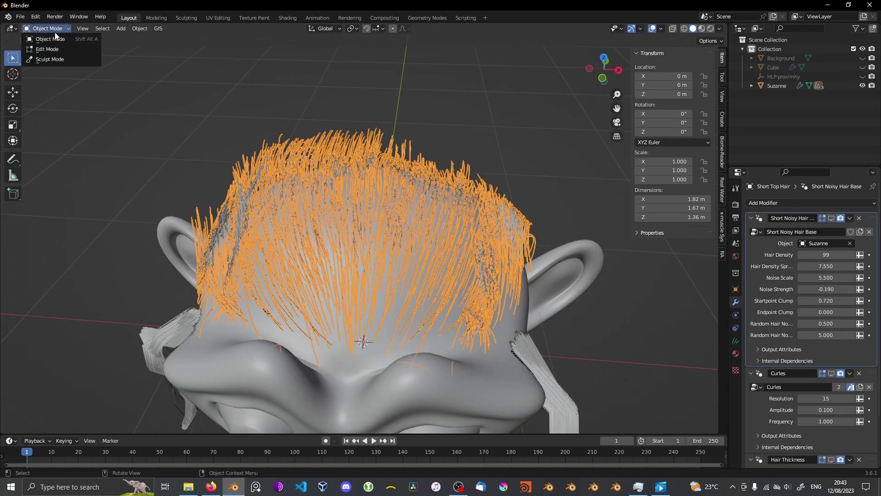
{"action": "left_click", "coordinate": [57, 59]}
{"action": "mouse_move", "coordinate": [346, 224]}
{"action": "middle_mouse_down"}
{"action": "mouse_move", "coordinate": [468, 254]}
{"action": "mouse_move", "coordinate": [457, 248]}
{"action": "middle_mouse_up"}
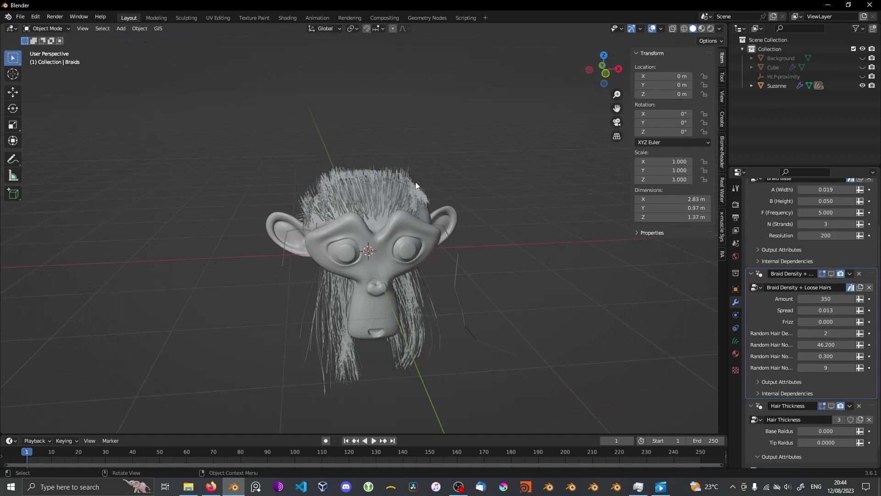
Add a cube renamed hair_proxy with a Geometry Nodes modifier, and browse its node groups.
{"action": "key", "text": "shift+a"}
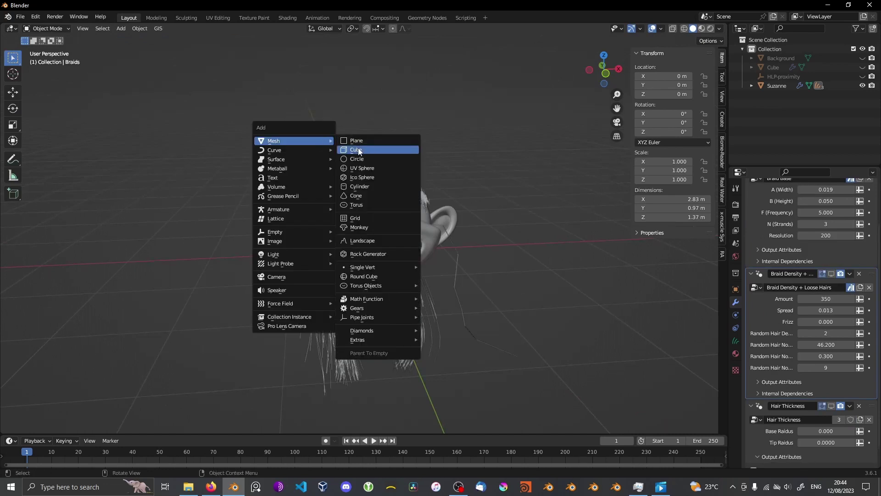
{"action": "left_click", "coordinate": [358, 150]}
{"action": "key", "text": "F2"}
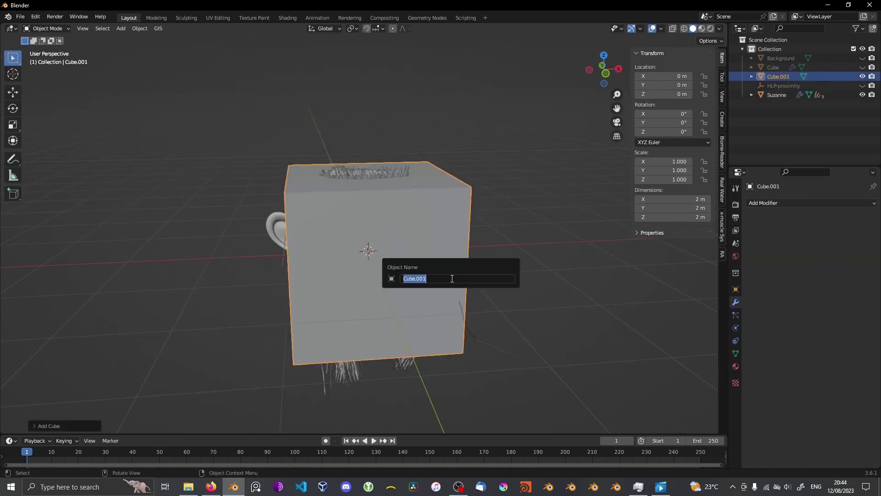
{"action": "type", "text": "hair_proxy"}
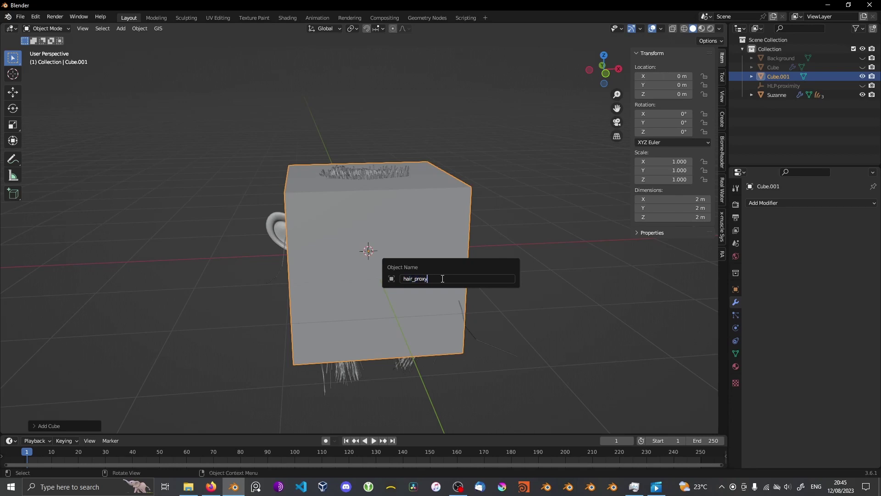
{"action": "key", "text": "Return"}
{"action": "left_click", "coordinate": [766, 205]}
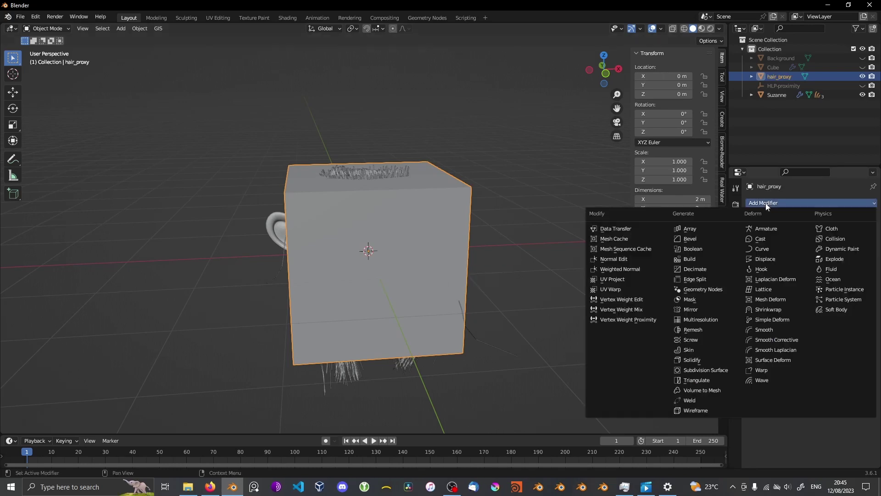
{"action": "left_click", "coordinate": [699, 289]}
{"action": "left_click", "coordinate": [756, 232]}
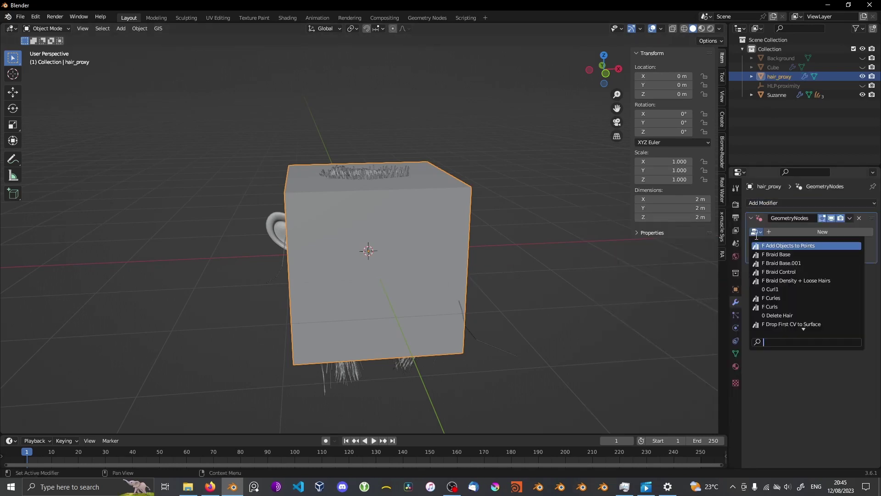
{"action": "type", "text": "gener"}
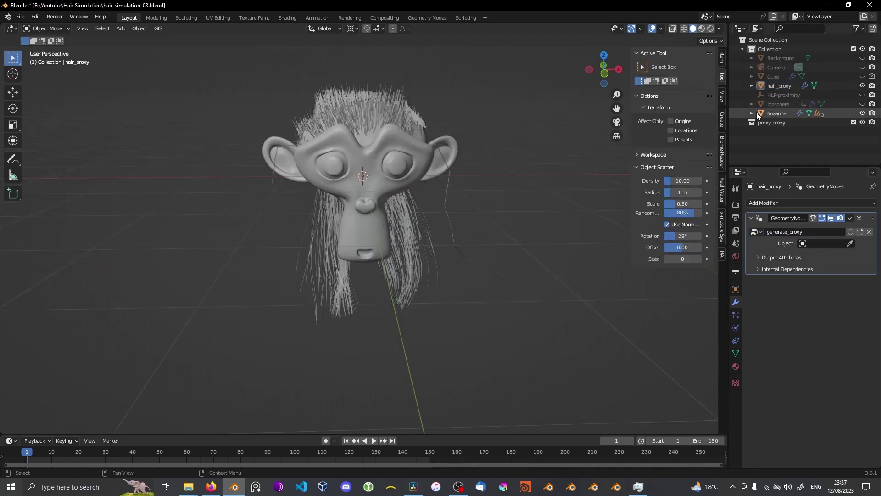
Apply a generate_proxy Geometry Nodes modifier using Long Back Hair as the source.
{"action": "left_click", "coordinate": [751, 113]}
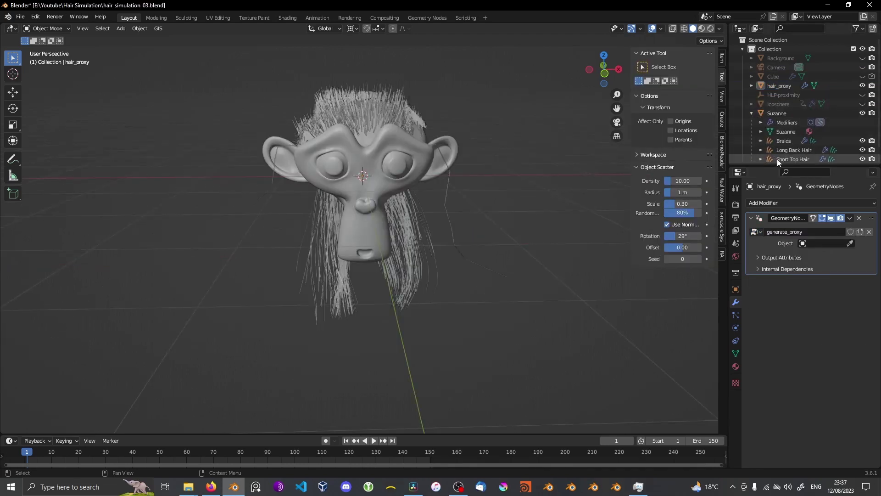
{"action": "left_click", "coordinate": [851, 243]}
{"action": "left_click", "coordinate": [793, 150]}
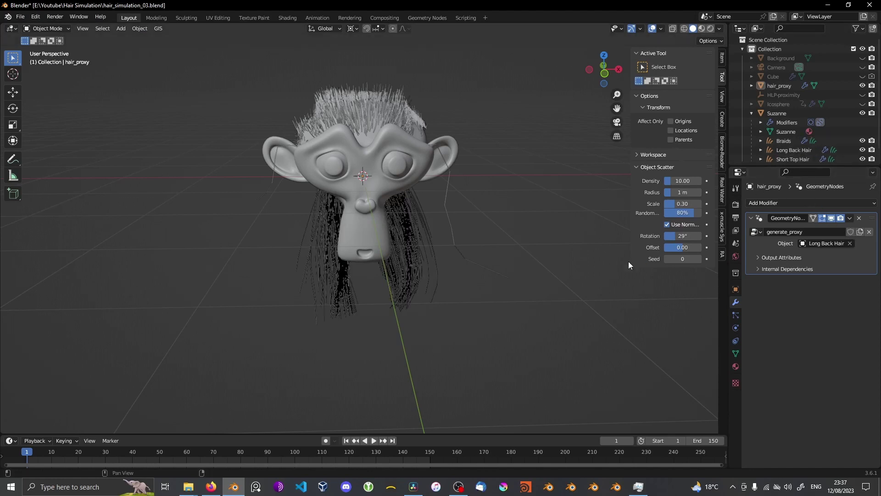
{"action": "middle_click_drag", "start_coordinate": [618, 265], "coordinate": [548, 295]}
{"action": "left_click", "coordinate": [850, 218]}
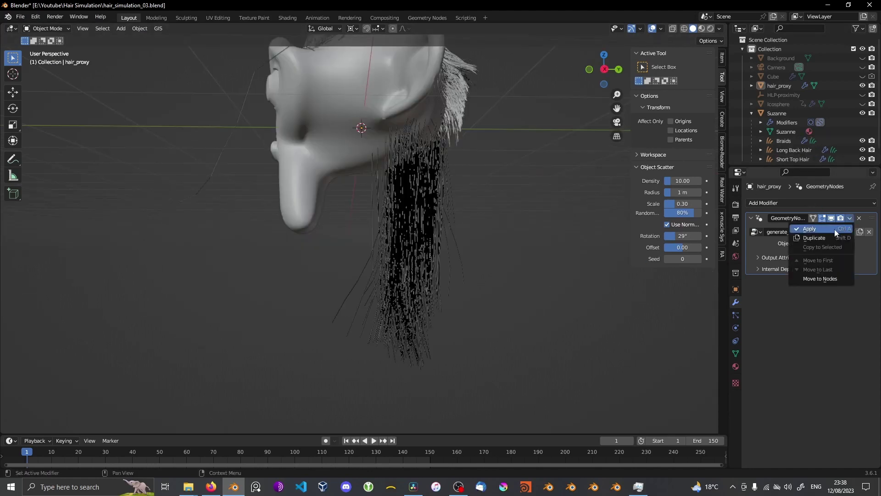
{"action": "left_click", "coordinate": [834, 230]}
{"action": "middle_click_drag", "start_coordinate": [558, 281], "coordinate": [401, 284]}
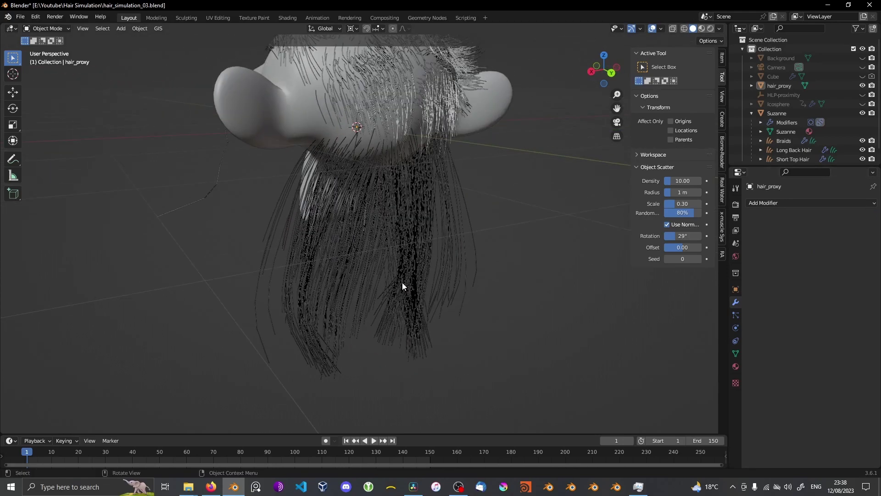
Isolate hair_proxy in local view and select a single strand vertex in Edit Mode.
{"action": "left_click", "coordinate": [779, 86]}
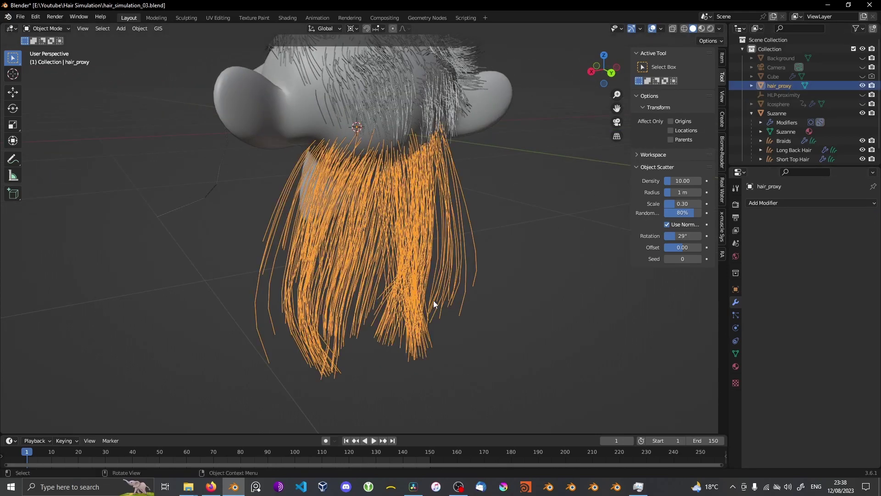
{"action": "key", "text": "KP_Divide"}
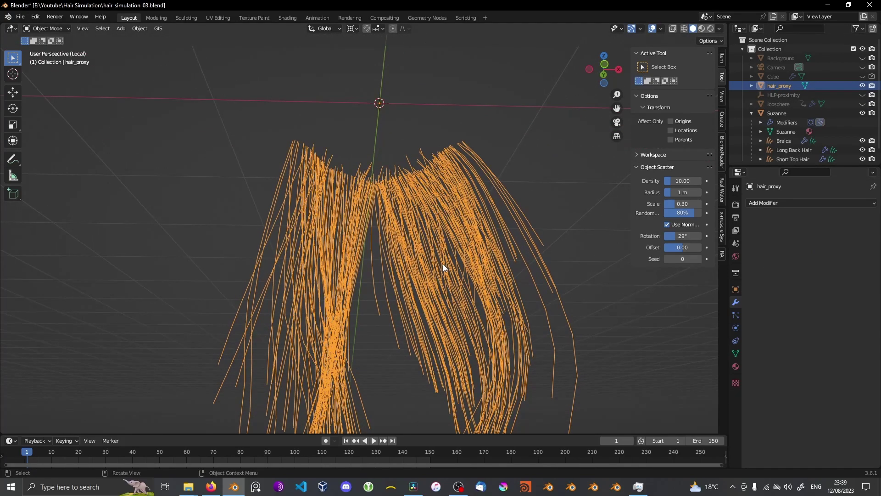
{"action": "middle_click_drag", "start_coordinate": [445, 225], "coordinate": [424, 200]}
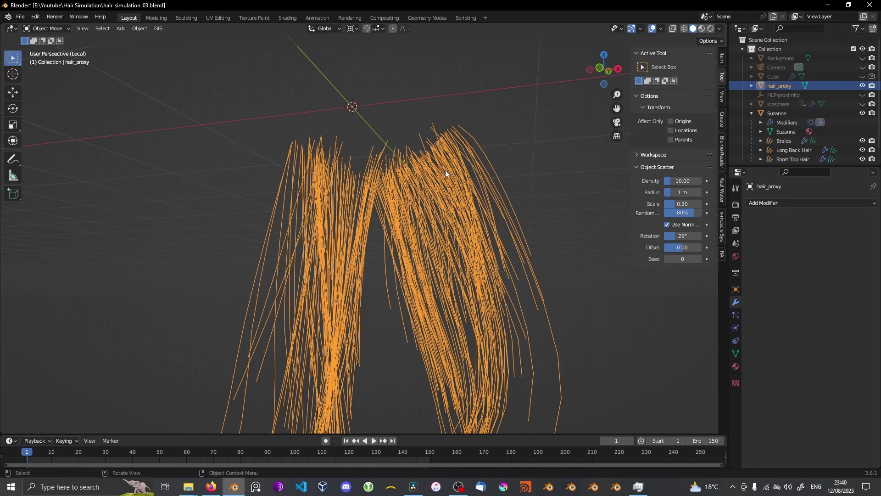
{"action": "middle_click_drag", "start_coordinate": [448, 172], "coordinate": [419, 160]}
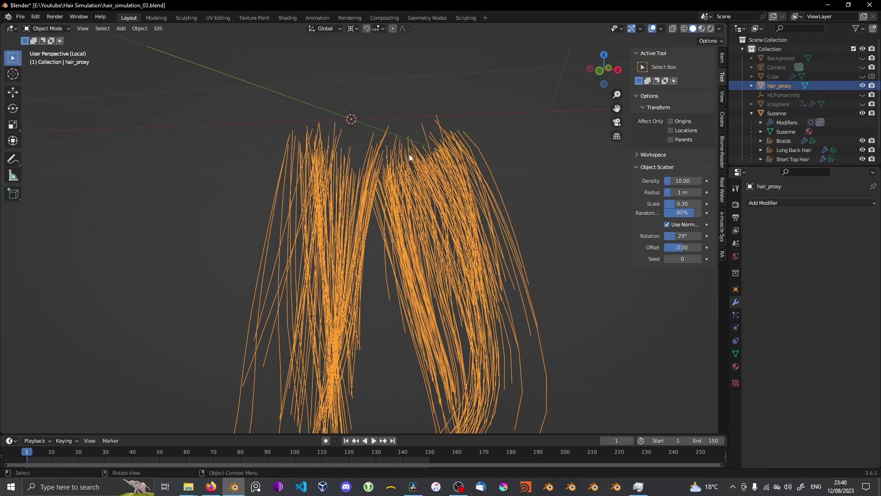
{"action": "key", "text": "Tab"}
{"action": "middle_click_drag", "start_coordinate": [410, 159], "coordinate": [403, 182]}
{"action": "left_click", "coordinate": [402, 184]}
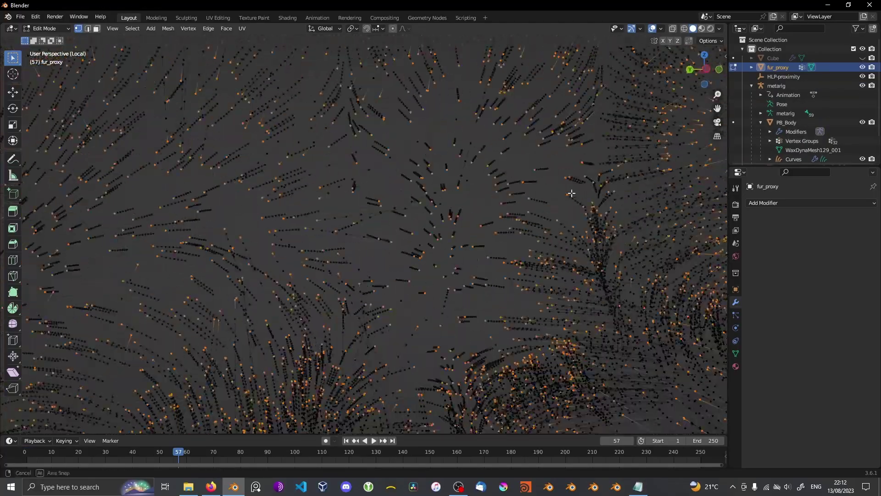
{"action": "middle_click_drag", "start_coordinate": [490, 200], "coordinate": [452, 216]}
{"action": "scroll", "coordinate": [436, 246], "scroll_direction": "down", "scroll_amount": 3}
{"action": "scroll", "coordinate": [437, 246], "scroll_direction": "down", "scroll_amount": 5}
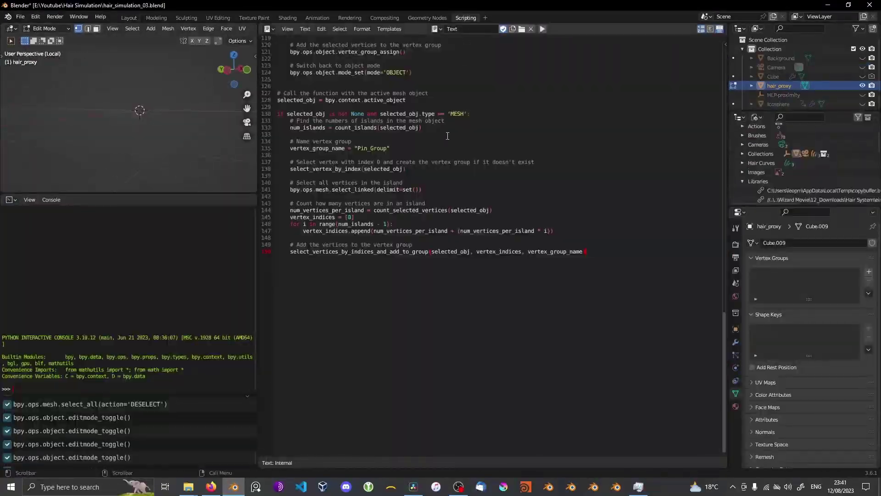
Run the pin-group script, then check the new Pin_Group root vertices in Edit Mode.
{"action": "key", "text": "Tab"}
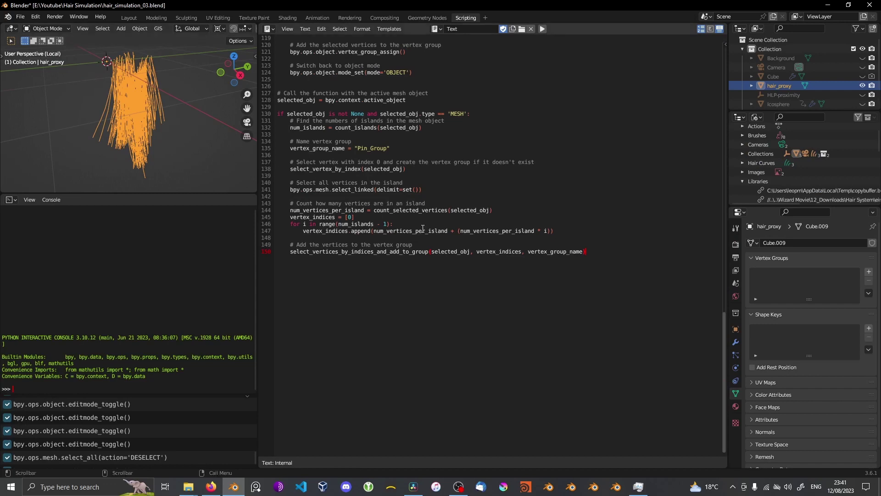
{"action": "scroll", "coordinate": [442, 235], "scroll_direction": "up", "scroll_amount": 3}
{"action": "scroll", "coordinate": [442, 235], "scroll_direction": "up", "scroll_amount": 3}
{"action": "scroll", "coordinate": [441, 235], "scroll_direction": "up", "scroll_amount": 3}
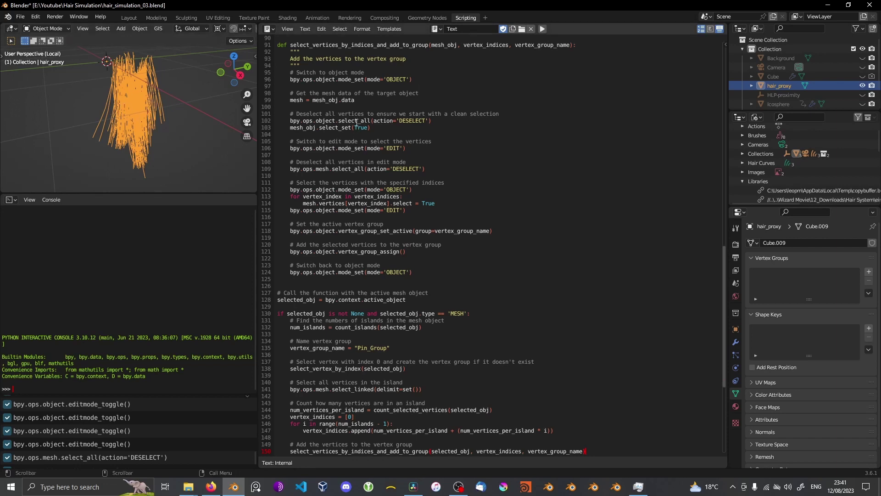
{"action": "left_click", "coordinate": [544, 29]}
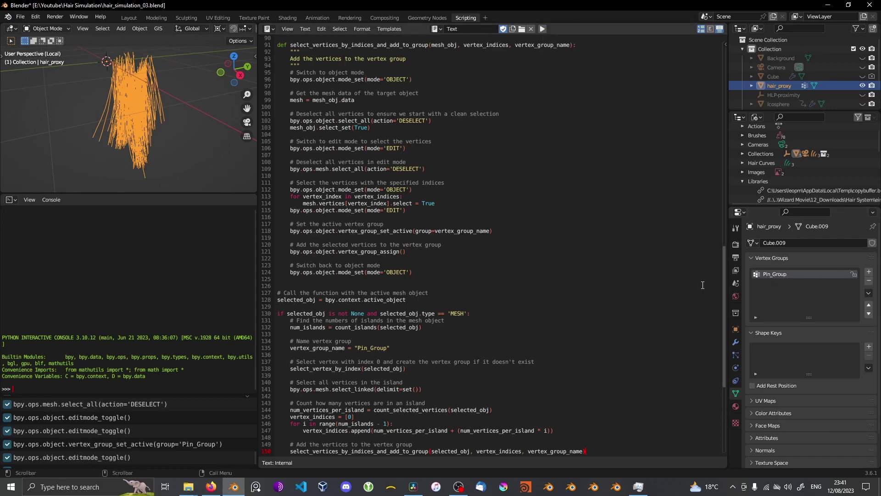
{"action": "mouse_move", "coordinate": [151, 163]}
{"action": "middle_mouse_down"}
{"action": "mouse_move", "coordinate": [179, 103]}
{"action": "mouse_move", "coordinate": [200, 98]}
{"action": "mouse_move", "coordinate": [206, 131]}
{"action": "middle_mouse_up"}
{"action": "key", "text": "Tab"}
Back in Layout, duplicate hair_proxy in place and name the copy hair_proxy.proxy.
{"action": "key", "text": "ctrl+Page_Up"}
{"action": "mouse_move", "coordinate": [463, 239]}
{"action": "middle_mouse_down"}
{"action": "mouse_move", "coordinate": [422, 262]}
{"action": "mouse_move", "coordinate": [559, 252]}
{"action": "mouse_move", "coordinate": [666, 260]}
{"action": "middle_mouse_up"}
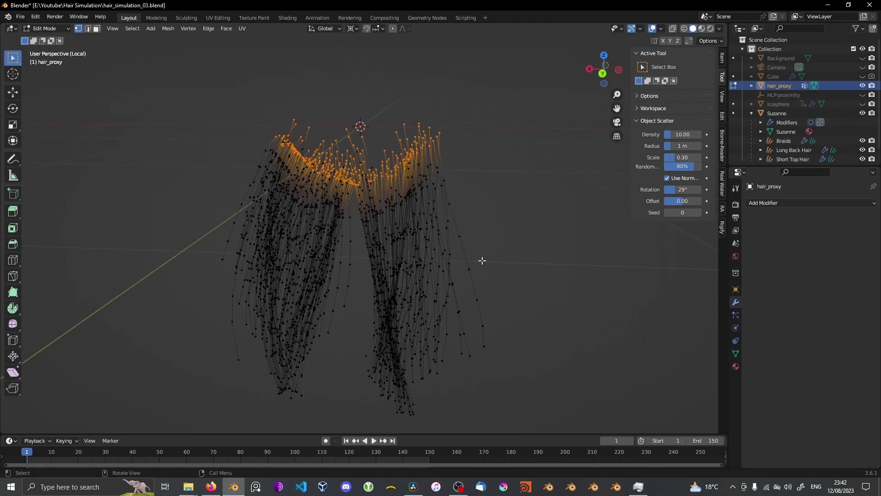
{"action": "middle_click_drag", "start_coordinate": [487, 262], "coordinate": [507, 264]}
{"action": "key", "text": "Tab"}
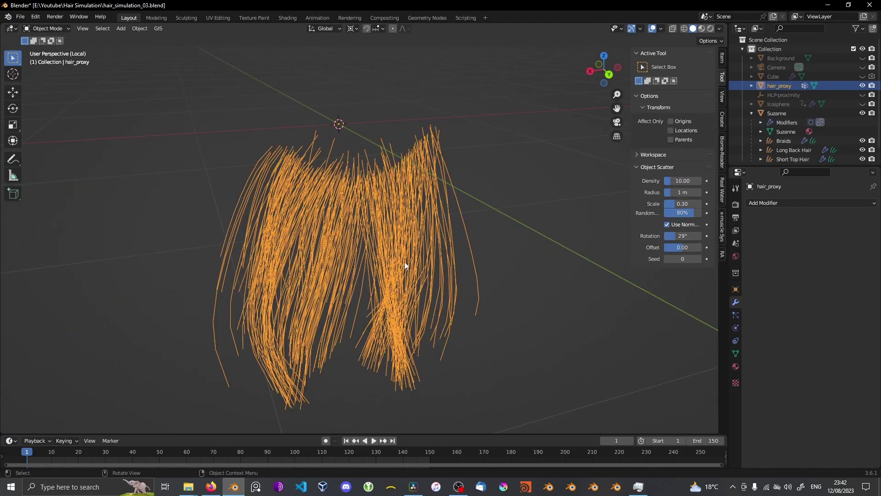
{"action": "key", "text": "shift+d"}
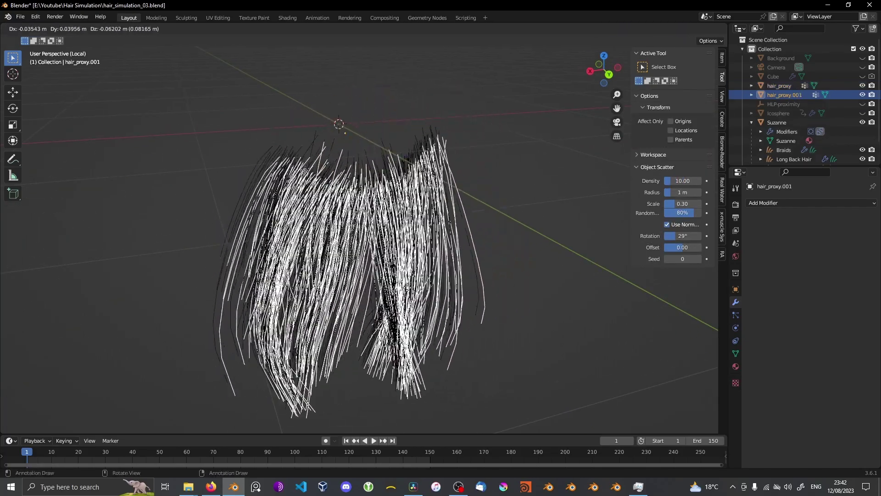
{"action": "right_click", "coordinate": [419, 294]}
{"action": "key", "text": "F2"}
{"action": "type", "text": "hair_proxy.prox"}
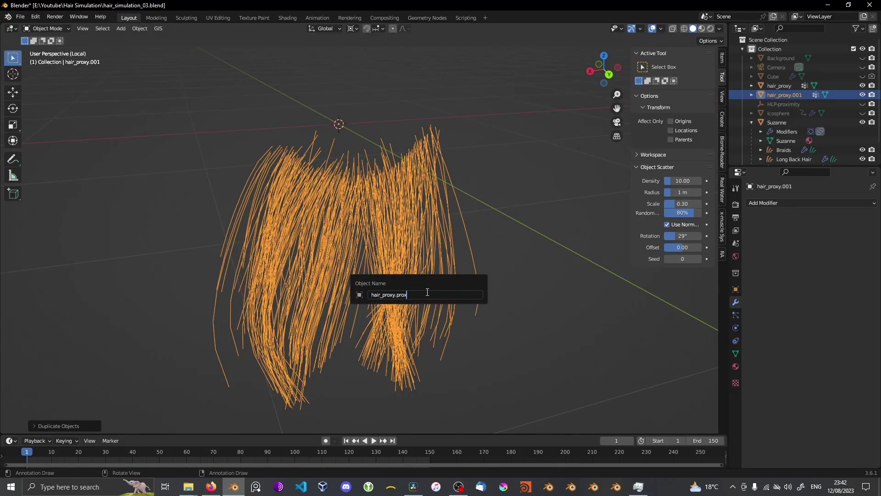
{"action": "type", "text": "y"}
{"action": "key", "text": "Return"}
{"action": "middle_click_drag", "start_coordinate": [426, 291], "coordinate": [409, 237]}
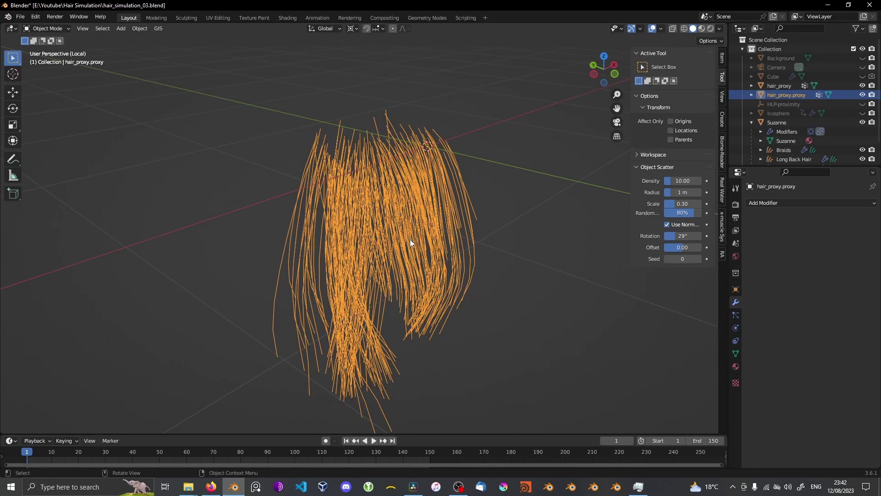
Set the transform orientation to Normal and the pivot point to Individual Origins.
{"action": "left_click", "coordinate": [329, 28]}
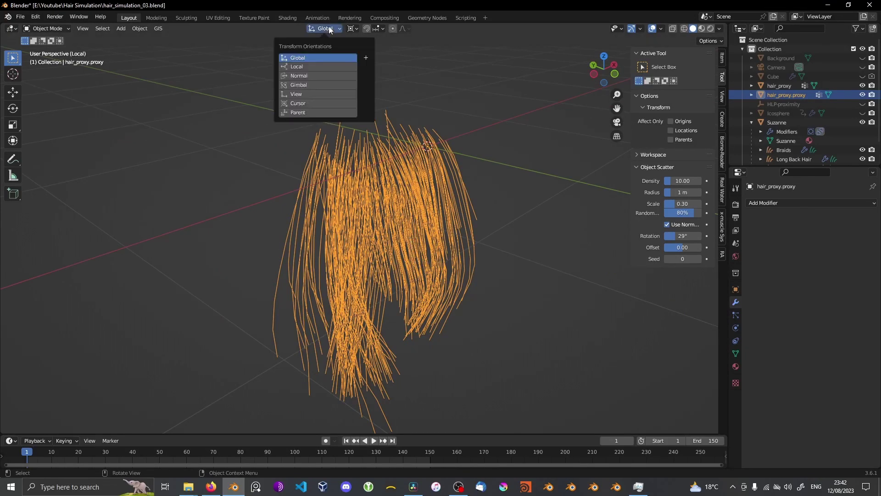
{"action": "left_click", "coordinate": [312, 76]}
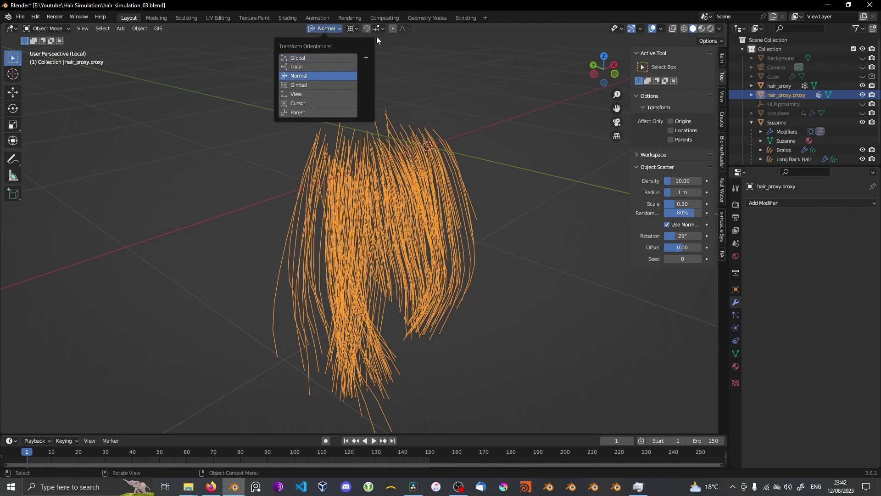
{"action": "left_click", "coordinate": [353, 28]}
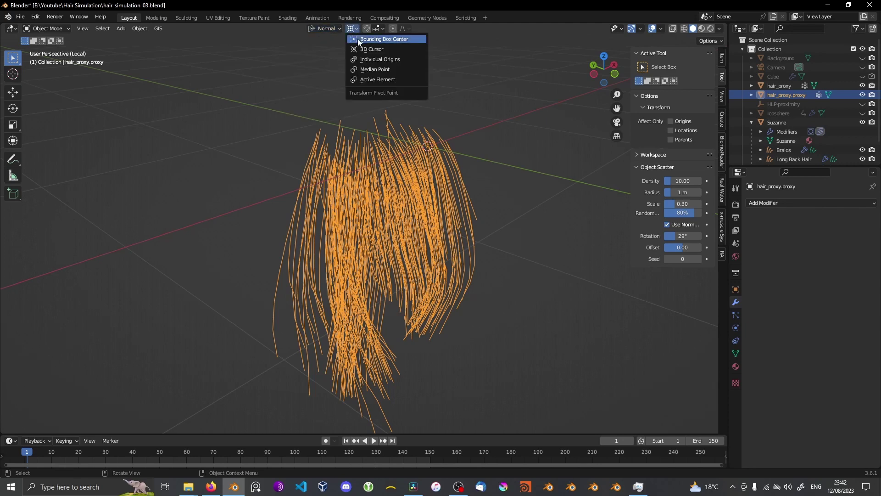
{"action": "left_click", "coordinate": [359, 64]}
{"action": "mouse_move", "coordinate": [411, 176]}
{"action": "middle_mouse_down"}
{"action": "mouse_move", "coordinate": [346, 183]}
{"action": "mouse_move", "coordinate": [451, 220]}
{"action": "middle_mouse_up"}
Extrude all strand vertices along normal X into ribbons, then leave local view.
{"action": "key", "text": "Tab"}
{"action": "key", "text": "a"}
{"action": "scroll", "coordinate": [457, 221], "scroll_direction": "up", "scroll_amount": 1}
{"action": "scroll", "coordinate": [461, 219], "scroll_direction": "up", "scroll_amount": 2}
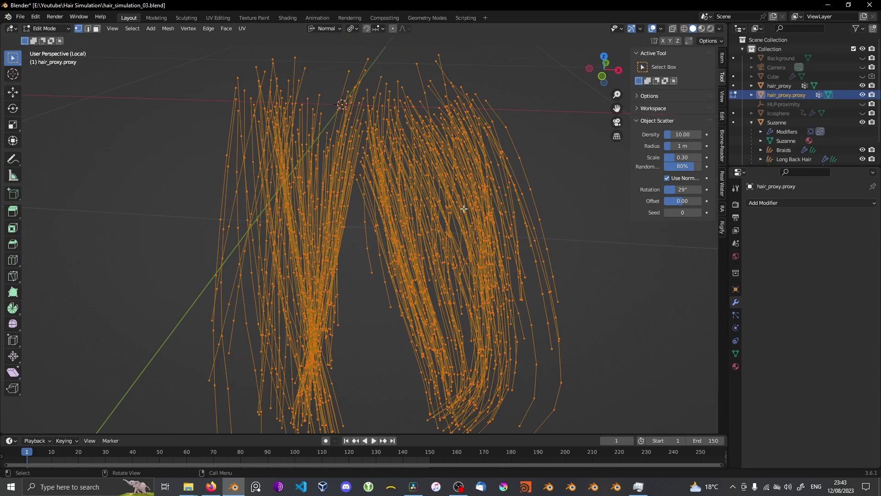
{"action": "scroll", "coordinate": [469, 219], "scroll_direction": "up", "scroll_amount": 2}
{"action": "key", "text": "g"}
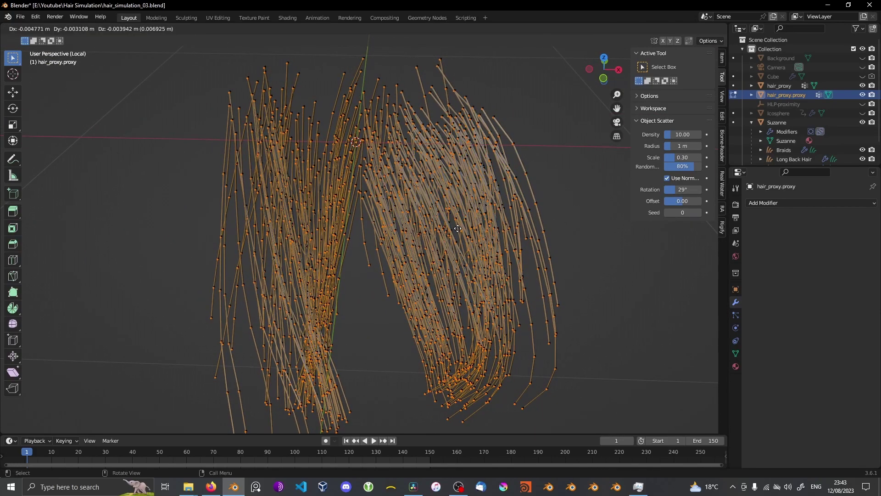
{"action": "key", "text": "x"}
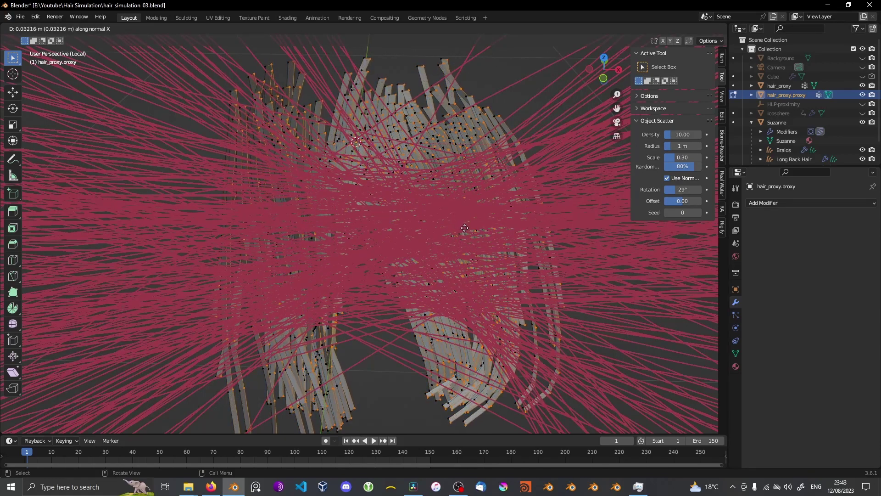
{"action": "left_click", "coordinate": [464, 227]}
{"action": "scroll", "coordinate": [468, 310], "scroll_direction": "up", "scroll_amount": 3}
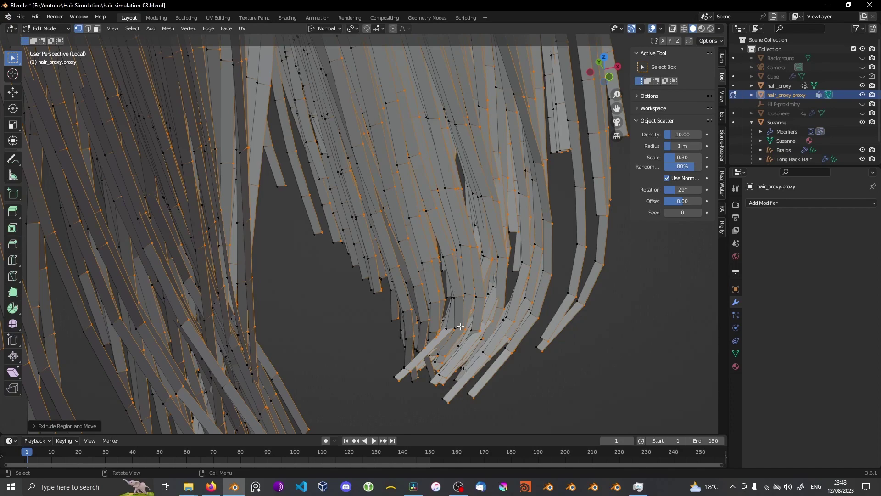
{"action": "key", "text": "ctrl+l"}
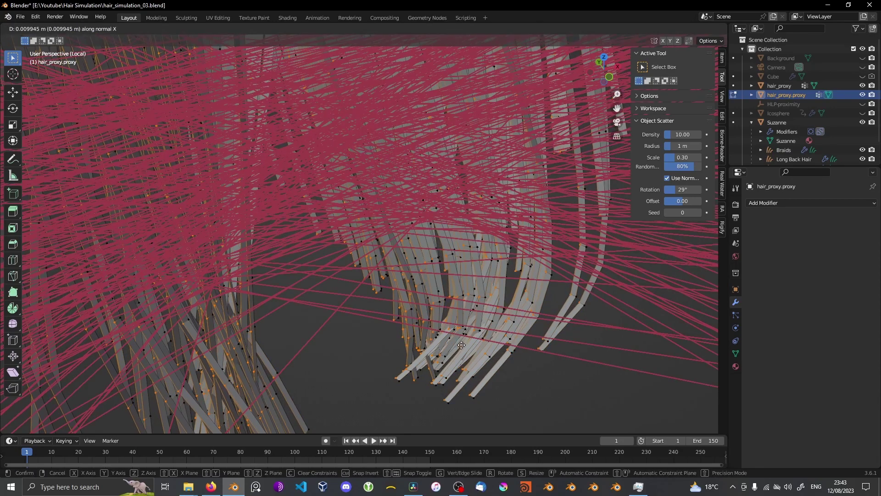
{"action": "key", "text": "KP_Divide"}
{"action": "mouse_move", "coordinate": [463, 344]}
{"action": "middle_mouse_down"}
{"action": "mouse_move", "coordinate": [427, 336]}
{"action": "mouse_move", "coordinate": [413, 289]}
{"action": "middle_mouse_up"}
In Object Mode, create a new material for hair_proxy.proxy with a green viewport colour.
{"action": "key", "text": "Tab"}
{"action": "left_click", "coordinate": [736, 366]}
{"action": "left_click", "coordinate": [777, 242]}
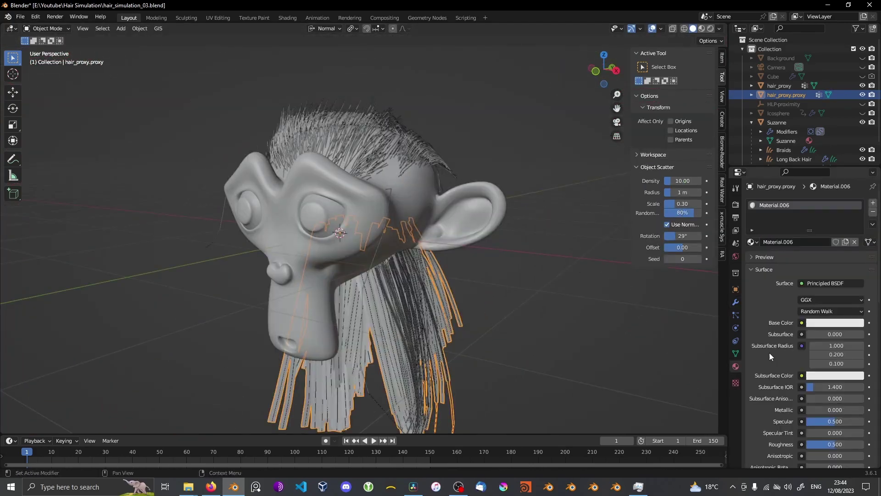
{"action": "scroll", "coordinate": [769, 351], "scroll_direction": "down", "scroll_amount": 2}
{"action": "scroll", "coordinate": [768, 358], "scroll_direction": "down", "scroll_amount": 3}
{"action": "scroll", "coordinate": [769, 359], "scroll_direction": "down", "scroll_amount": 3}
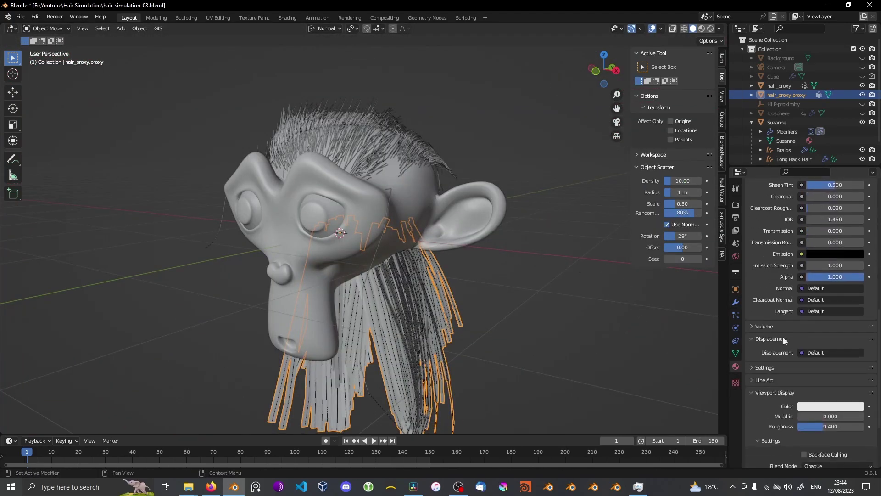
{"action": "scroll", "coordinate": [780, 354], "scroll_direction": "down", "scroll_amount": 3}
{"action": "scroll", "coordinate": [809, 311], "scroll_direction": "down", "scroll_amount": 2}
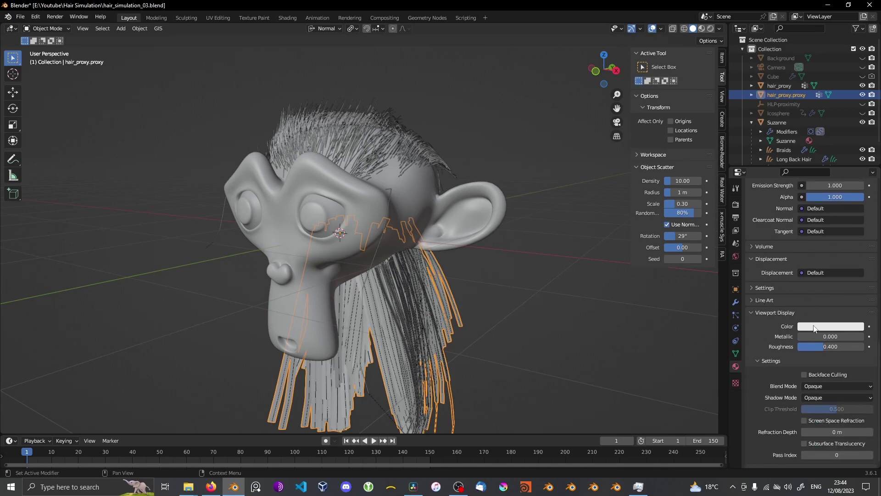
{"action": "left_click", "coordinate": [813, 326]}
{"action": "left_click", "coordinate": [793, 229]}
{"action": "mouse_move", "coordinate": [575, 292]}
{"action": "middle_mouse_down"}
{"action": "mouse_move", "coordinate": [458, 318]}
{"action": "mouse_move", "coordinate": [488, 265]}
{"action": "middle_mouse_up"}
{"action": "left_click", "coordinate": [735, 289]}
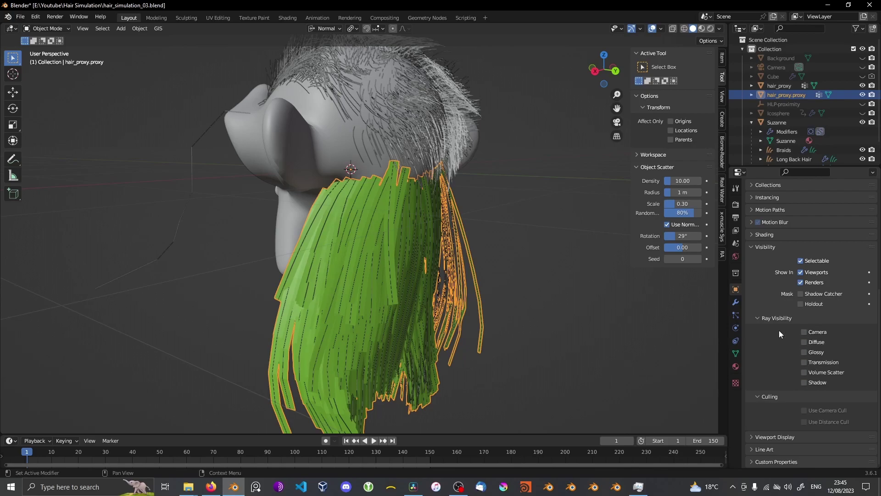
{"action": "mouse_move", "coordinate": [503, 267]}
{"action": "middle_mouse_down"}
{"action": "mouse_move", "coordinate": [494, 272]}
{"action": "mouse_move", "coordinate": [502, 280]}
{"action": "middle_mouse_up"}
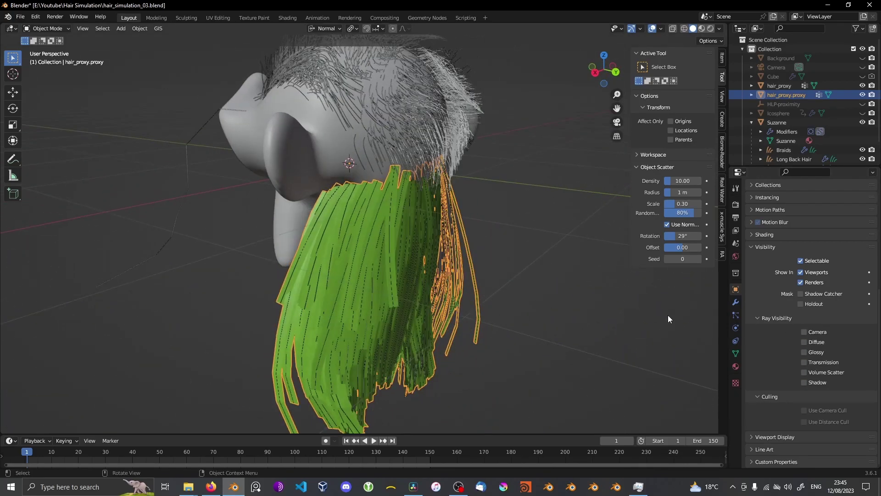
Add cloth physics to the ribbons with Quality Steps of 10.
{"action": "left_click", "coordinate": [736, 330]}
{"action": "left_click", "coordinate": [784, 224]}
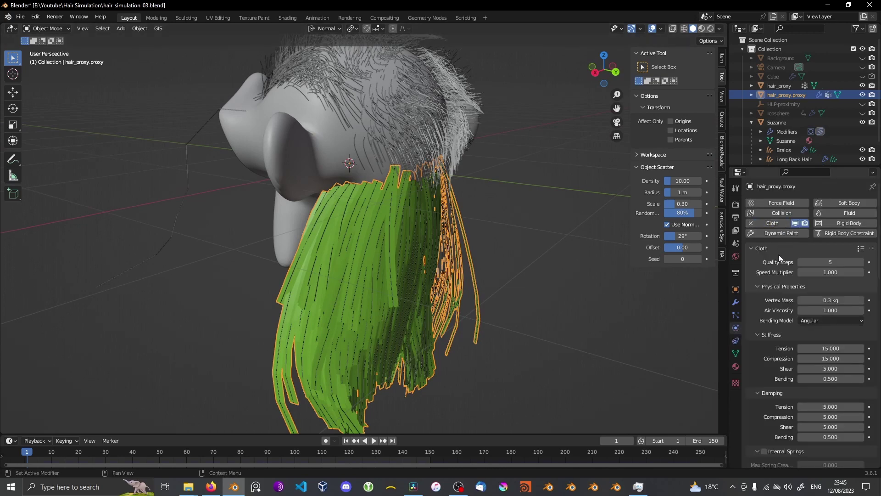
{"action": "double_click", "coordinate": [822, 262]}
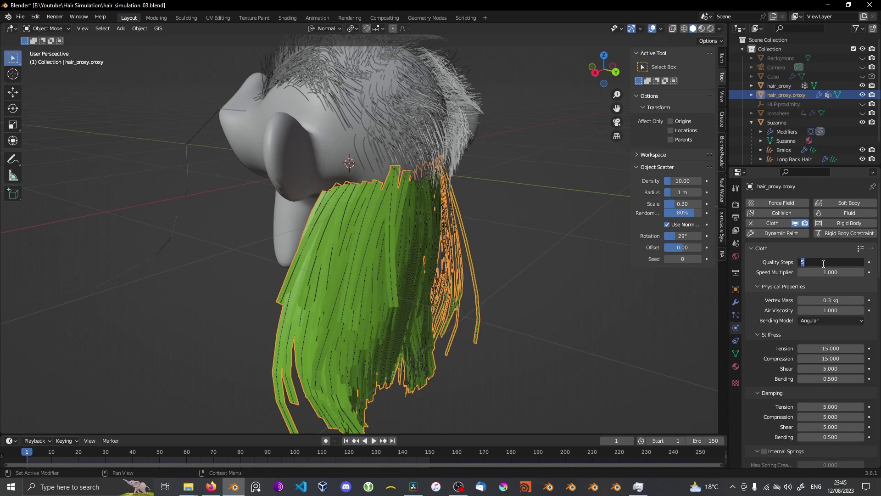
{"action": "type", "text": "10"}
{"action": "key", "text": "Return"}
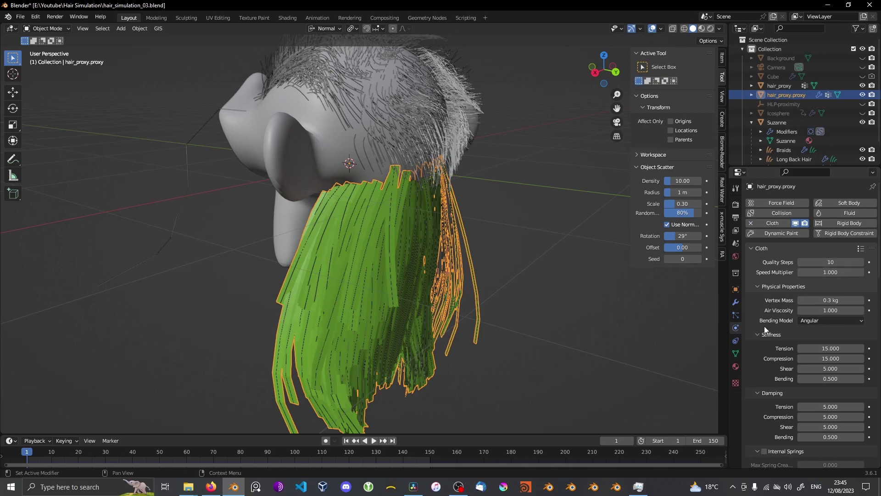
{"action": "scroll", "coordinate": [756, 324], "scroll_direction": "down", "scroll_amount": 2}
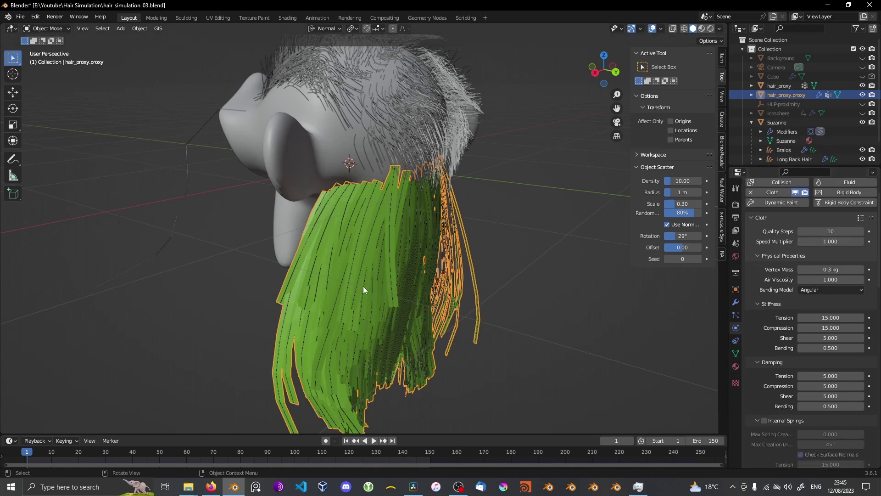
{"action": "mouse_move", "coordinate": [350, 250]}
{"action": "middle_mouse_down"}
{"action": "mouse_move", "coordinate": [361, 318]}
{"action": "mouse_move", "coordinate": [372, 297]}
{"action": "mouse_move", "coordinate": [380, 320]}
{"action": "middle_mouse_up"}
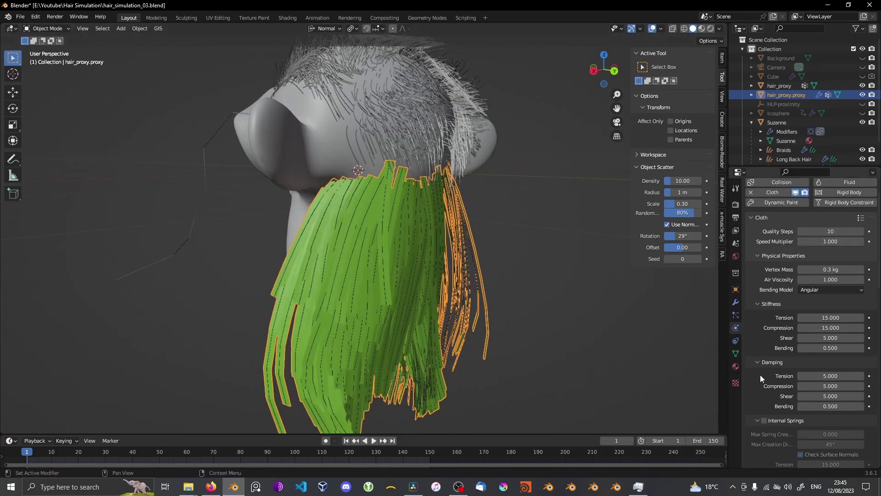
{"action": "scroll", "coordinate": [760, 376], "scroll_direction": "down", "scroll_amount": 5}
{"action": "scroll", "coordinate": [781, 338], "scroll_direction": "down", "scroll_amount": 5}
{"action": "scroll", "coordinate": [784, 314], "scroll_direction": "down", "scroll_amount": 5}
{"action": "scroll", "coordinate": [784, 313], "scroll_direction": "down", "scroll_amount": 3}
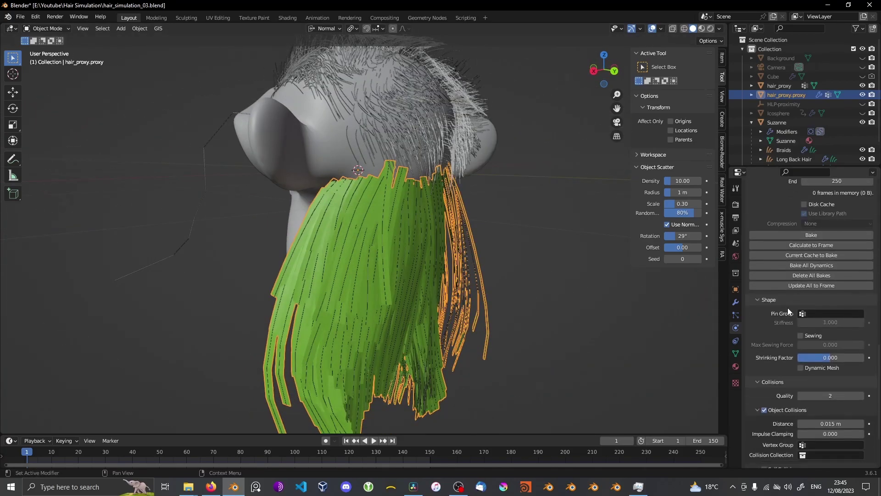
{"action": "scroll", "coordinate": [784, 313], "scroll_direction": "down", "scroll_amount": 2}
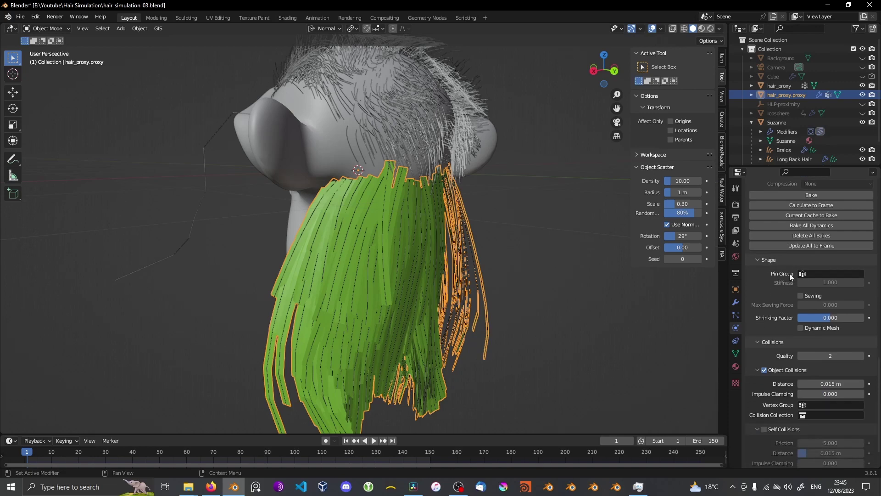
Pin the cloth with Pin_Group and enable self collisions, both distances 0.001 m.
{"action": "left_click", "coordinate": [808, 274]}
{"action": "left_click", "coordinate": [781, 285]}
{"action": "scroll", "coordinate": [766, 388], "scroll_direction": "down", "scroll_amount": 2}
{"action": "left_click", "coordinate": [764, 392]}
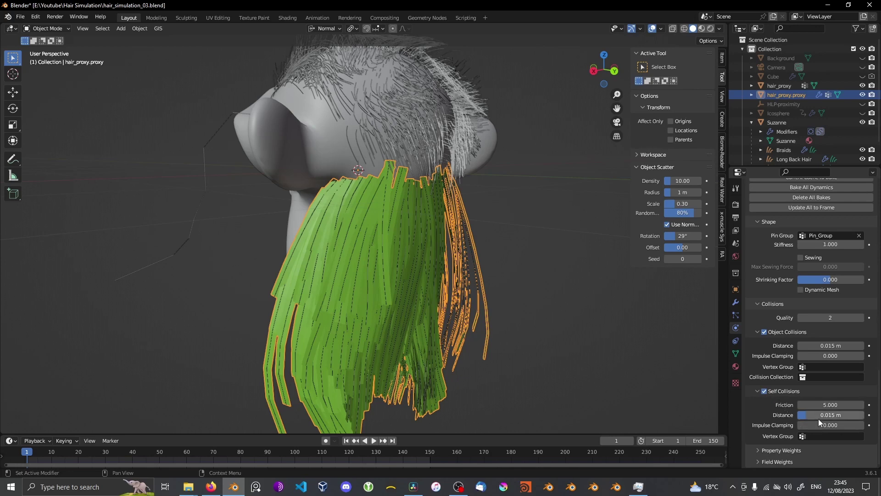
{"action": "left_click", "coordinate": [817, 416]}
{"action": "type", "text": "0.001"}
{"action": "key", "text": "Return"}
{"action": "left_click", "coordinate": [834, 345]}
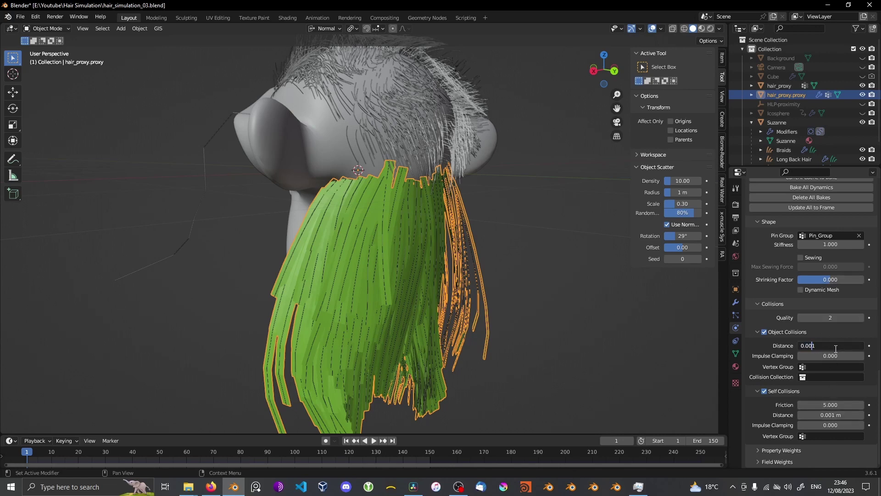
{"action": "key", "text": "Return"}
{"action": "scroll", "coordinate": [772, 240], "scroll_direction": "up", "scroll_amount": 3}
Set the cache end frame to 150 and bake the cloth simulation.
{"action": "mouse_move", "coordinate": [539, 274]}
{"action": "middle_mouse_down"}
{"action": "mouse_move", "coordinate": [518, 270]}
{"action": "mouse_move", "coordinate": [543, 288]}
{"action": "middle_mouse_up"}
{"action": "scroll", "coordinate": [806, 275], "scroll_direction": "up", "scroll_amount": 2}
{"action": "scroll", "coordinate": [812, 262], "scroll_direction": "up", "scroll_amount": 2}
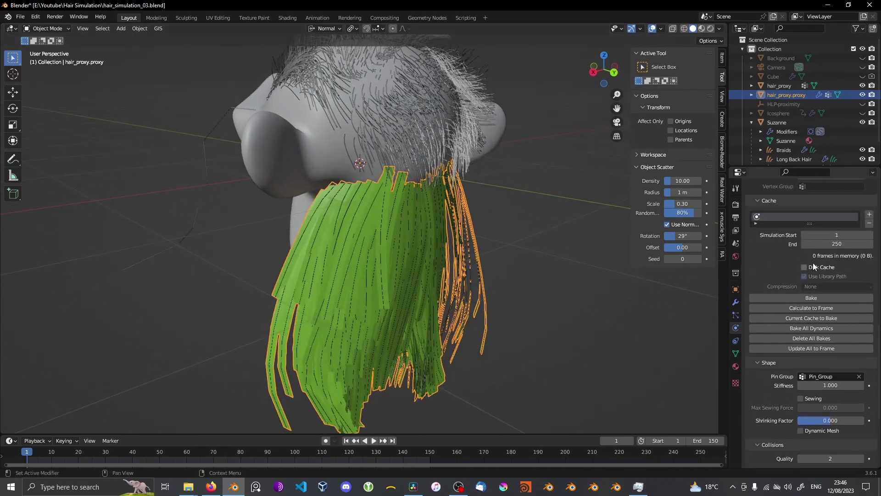
{"action": "left_click", "coordinate": [827, 244]}
{"action": "type", "text": "15"}
{"action": "key", "text": "Return"}
{"action": "scroll", "coordinate": [819, 275], "scroll_direction": "up", "scroll_amount": 1}
{"action": "left_click", "coordinate": [798, 314]}
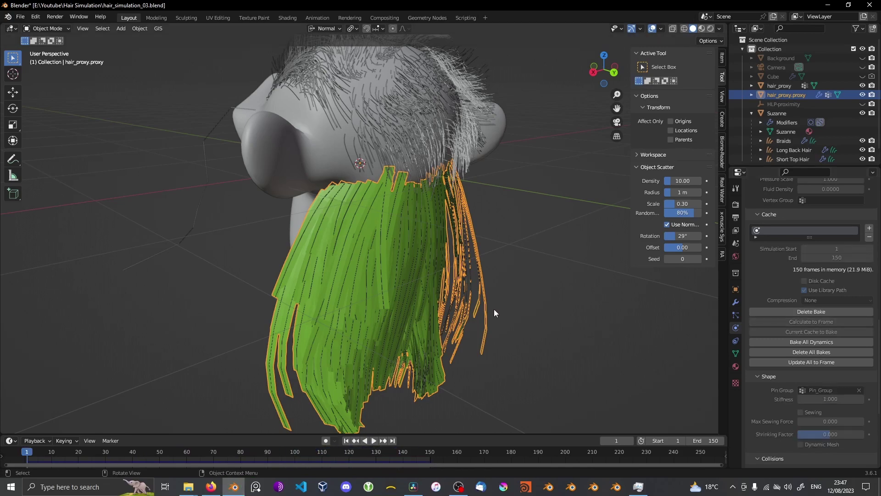
Play back the baked simulation, orbiting around the head to inspect it.
{"action": "mouse_move", "coordinate": [507, 315]}
{"action": "middle_mouse_down"}
{"action": "mouse_move", "coordinate": [518, 296]}
{"action": "mouse_move", "coordinate": [537, 305]}
{"action": "mouse_move", "coordinate": [469, 283]}
{"action": "mouse_move", "coordinate": [462, 298]}
{"action": "middle_mouse_up"}
{"action": "key", "text": "space"}
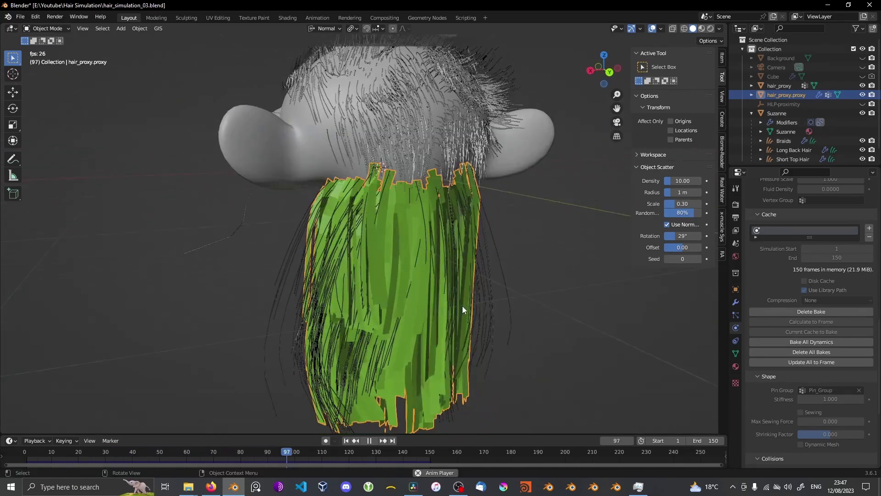
{"action": "mouse_move", "coordinate": [441, 298]}
{"action": "middle_mouse_down"}
{"action": "mouse_move", "coordinate": [580, 298]}
{"action": "mouse_move", "coordinate": [442, 301]}
{"action": "mouse_move", "coordinate": [498, 298]}
{"action": "mouse_move", "coordinate": [459, 295]}
{"action": "middle_mouse_up"}
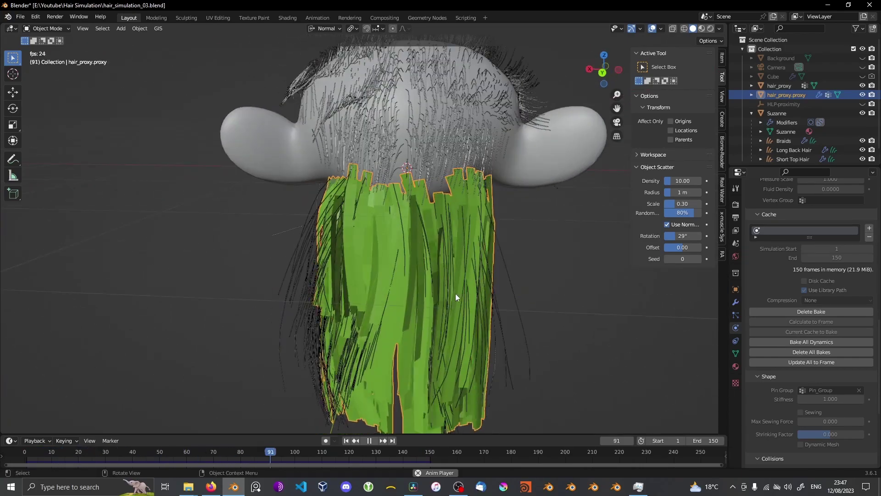
{"action": "key", "text": "space"}
{"action": "mouse_move", "coordinate": [433, 373]}
{"action": "middle_mouse_down"}
{"action": "mouse_move", "coordinate": [474, 312]}
{"action": "mouse_move", "coordinate": [479, 267]}
{"action": "mouse_move", "coordinate": [410, 291]}
{"action": "mouse_move", "coordinate": [463, 298]}
{"action": "mouse_move", "coordinate": [402, 290]}
{"action": "middle_mouse_up"}
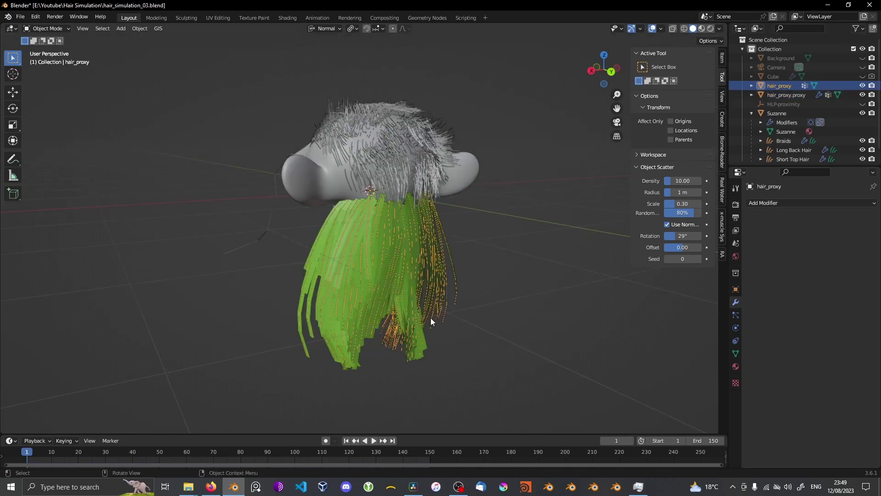
Add a Surface Deform modifier to hair_proxy targeting hair_proxy.proxy and bind it.
{"action": "left_click", "coordinate": [783, 205]}
{"action": "left_click", "coordinate": [776, 359]}
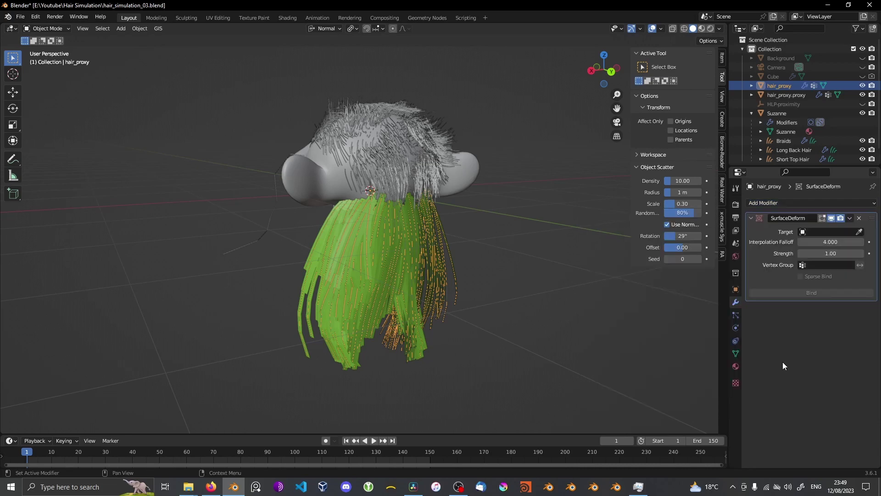
{"action": "left_click", "coordinate": [859, 231]}
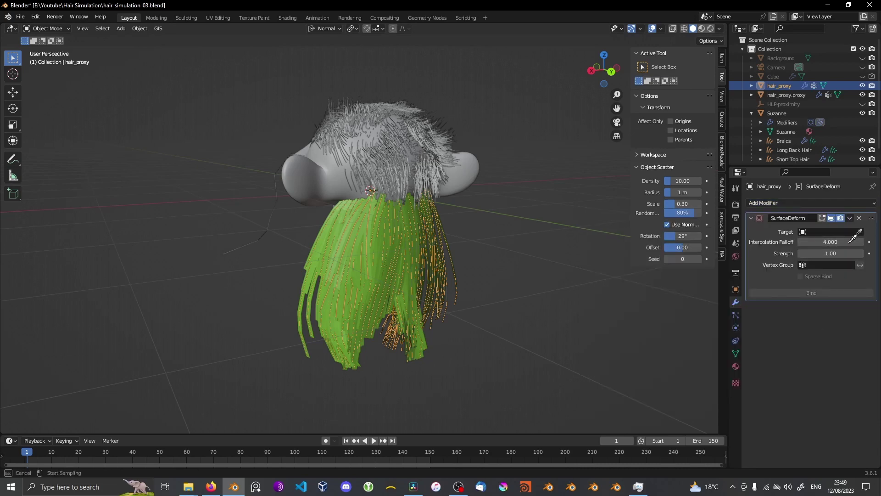
{"action": "left_click", "coordinate": [310, 312]}
{"action": "left_click", "coordinate": [796, 293]}
Play the animation and scrub back to the start.
{"action": "key", "text": "space"}
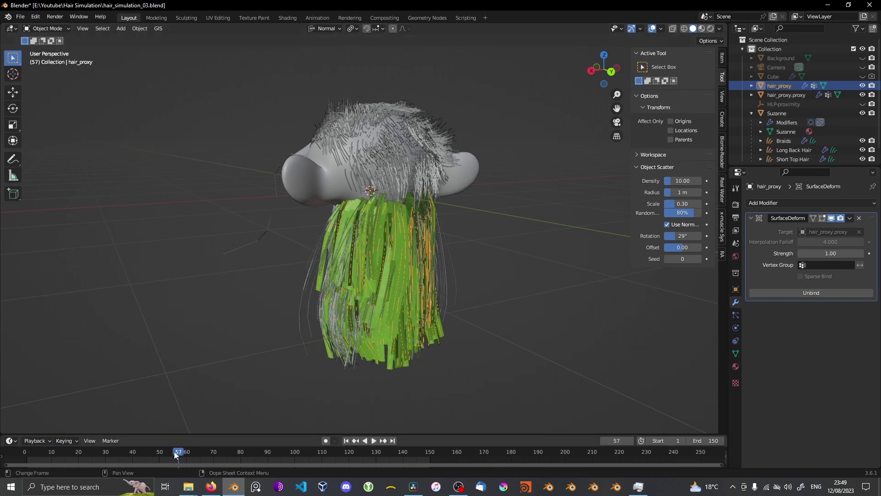
{"action": "left_click_drag", "start_coordinate": [175, 450], "coordinate": [21, 456]}
{"action": "key", "text": "space"}
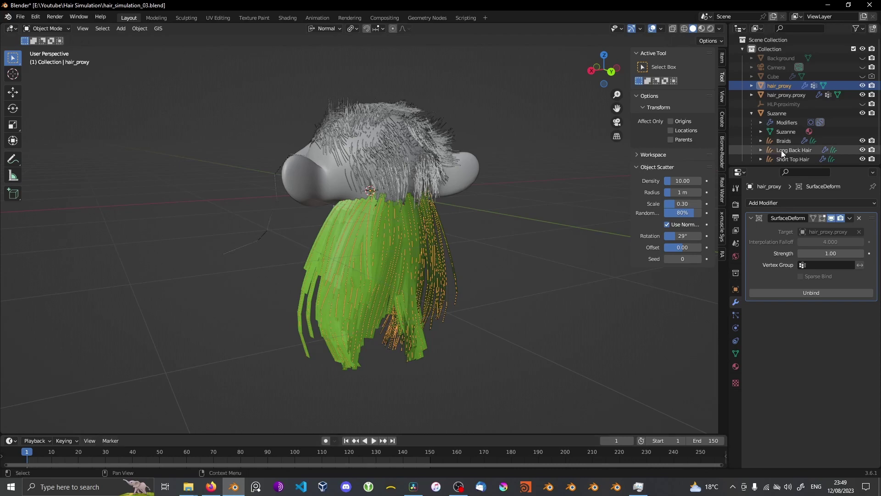
{"action": "scroll", "coordinate": [796, 150], "scroll_direction": "down", "scroll_amount": 1}
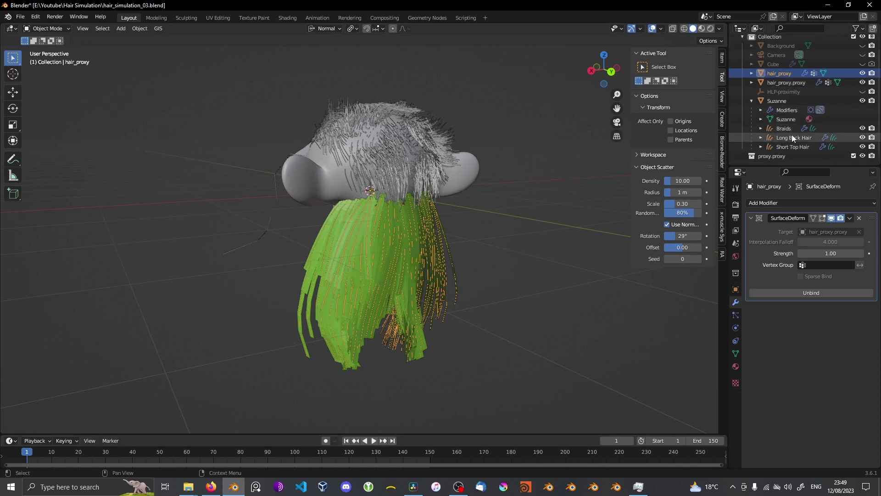
Give Long Back Hair's empty modifier hair_deform with hair_proxy as Object; show Long curly hair.
{"action": "left_click", "coordinate": [790, 138]}
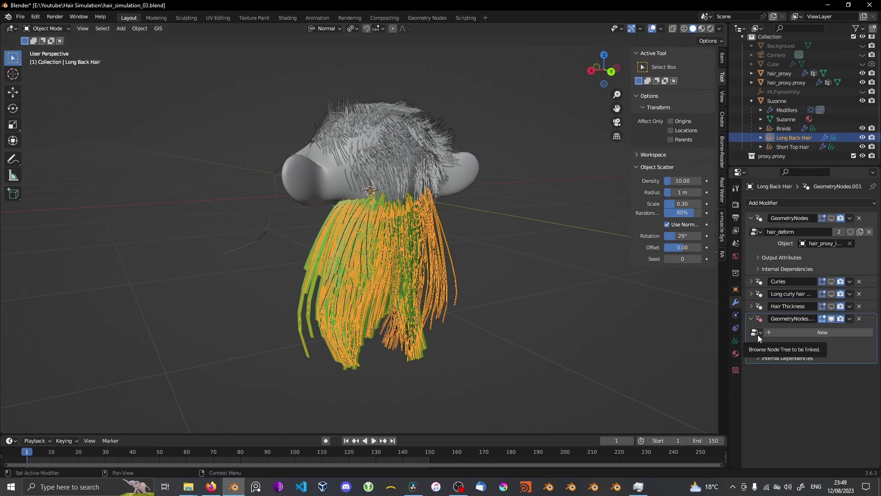
{"action": "left_click", "coordinate": [756, 334]}
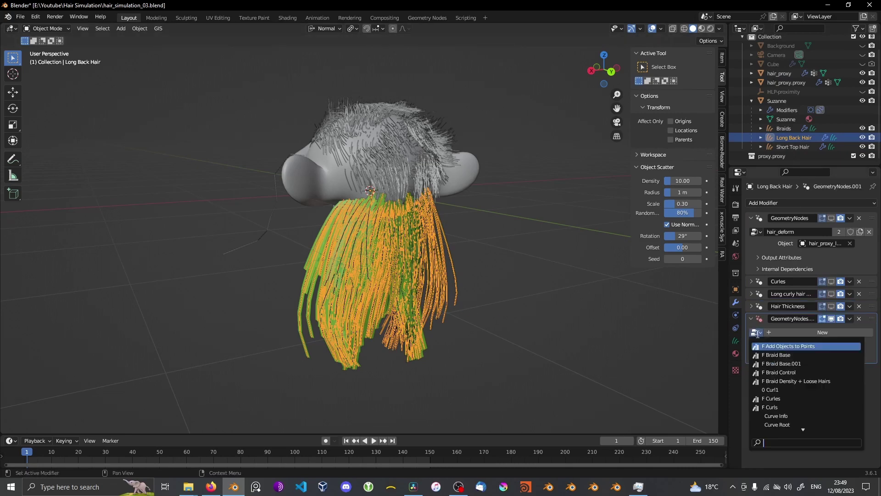
{"action": "type", "text": "hair"}
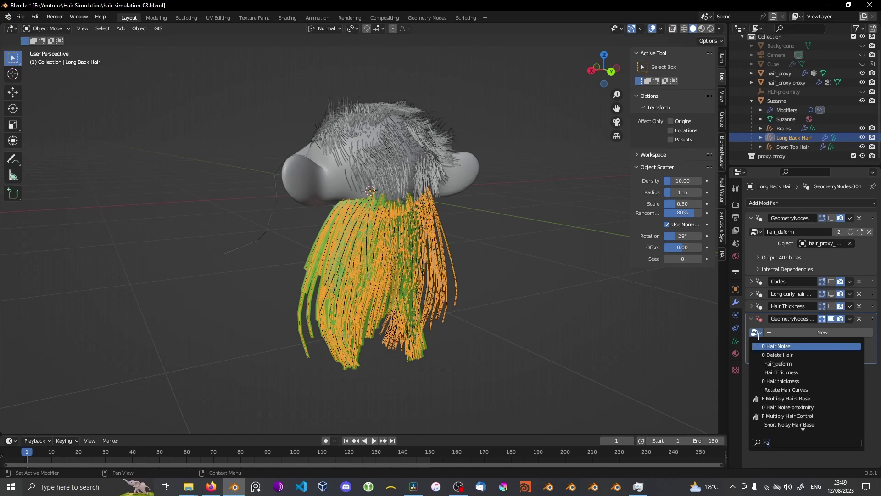
{"action": "left_click", "coordinate": [777, 364]}
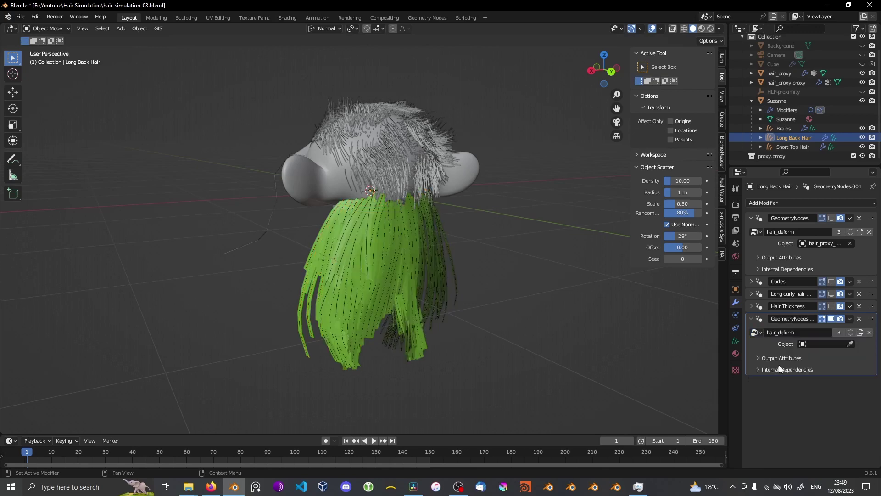
{"action": "left_click", "coordinate": [850, 344]}
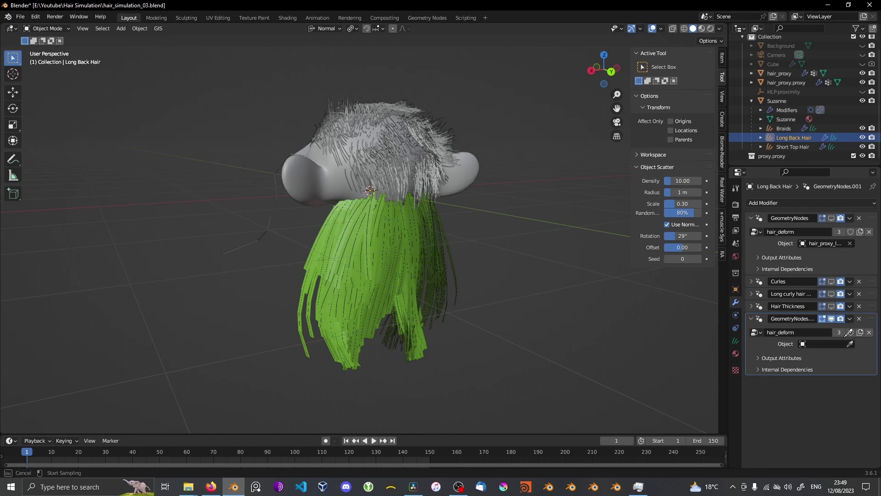
{"action": "left_click", "coordinate": [778, 76]}
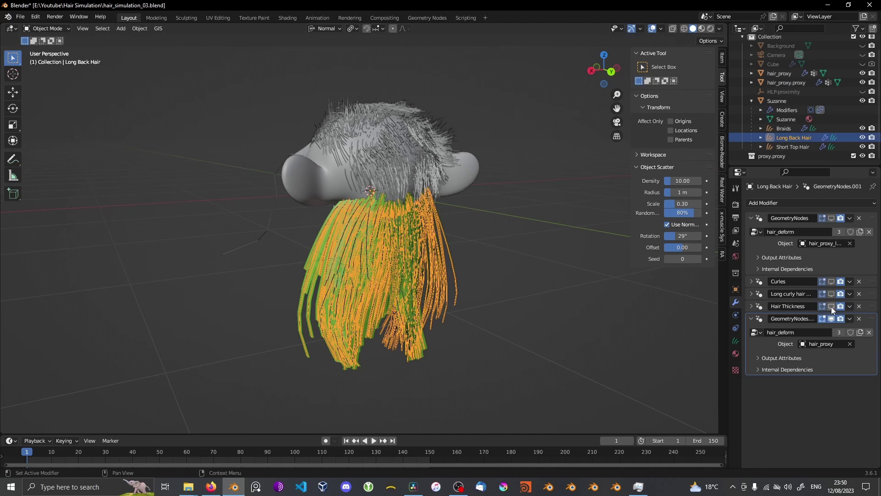
{"action": "left_click", "coordinate": [831, 294]}
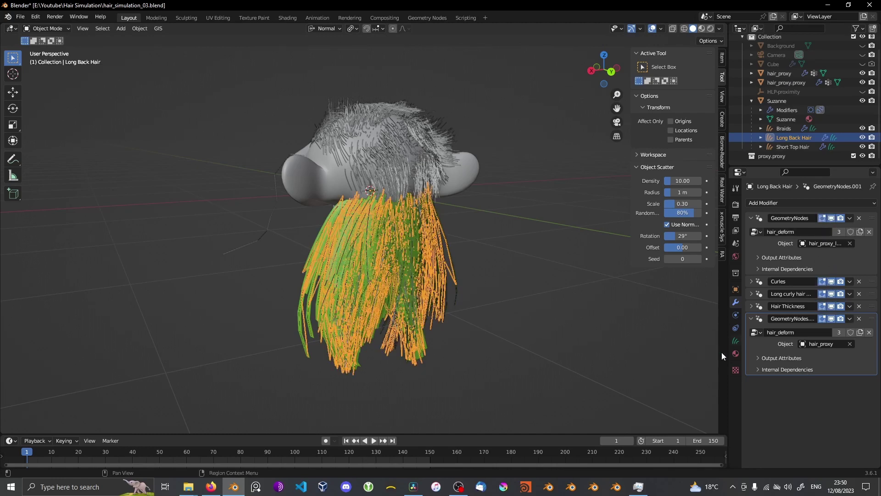
Delete the old top deform modifier, move hair_deform to the top, and play.
{"action": "key", "text": "ctrl+x"}
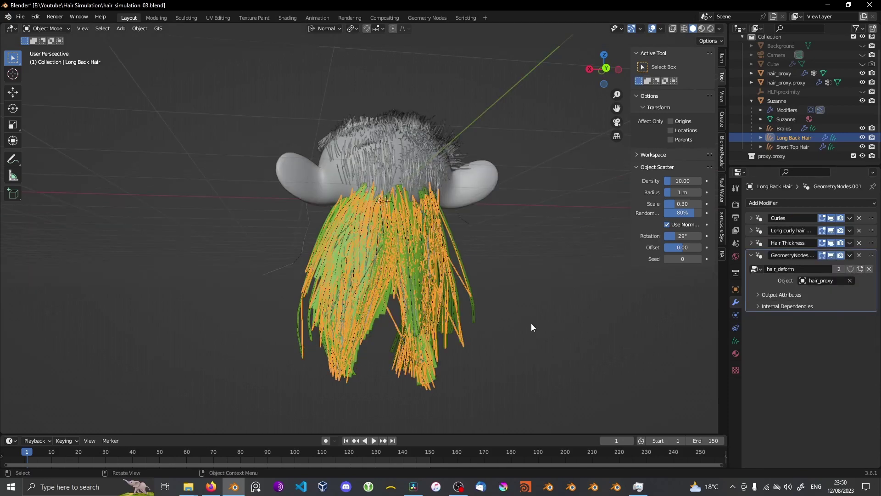
{"action": "middle_click_drag", "start_coordinate": [520, 322], "coordinate": [441, 254]}
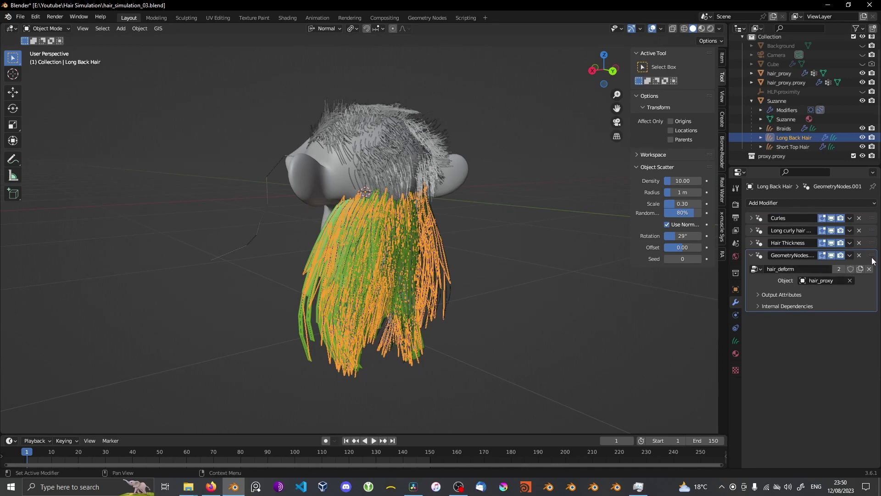
{"action": "left_click_drag", "start_coordinate": [871, 260], "coordinate": [874, 202]}
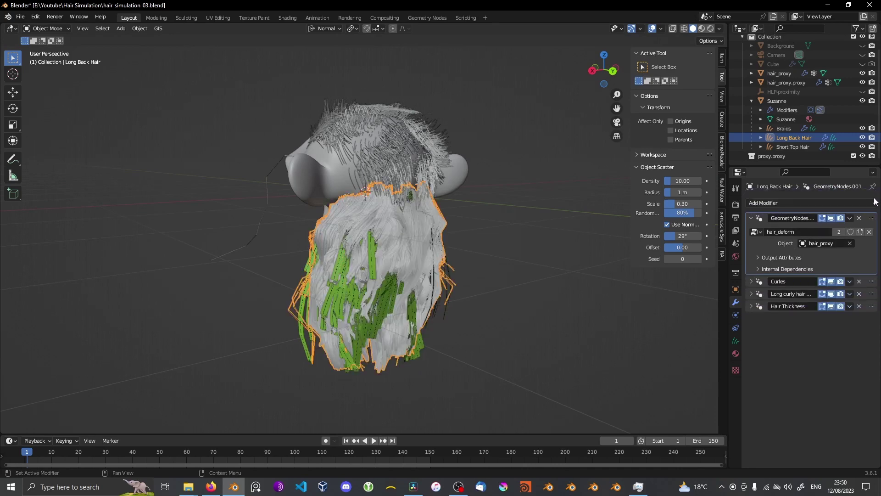
{"action": "middle_click_drag", "start_coordinate": [594, 302], "coordinate": [495, 310]}
{"action": "key", "text": "space"}
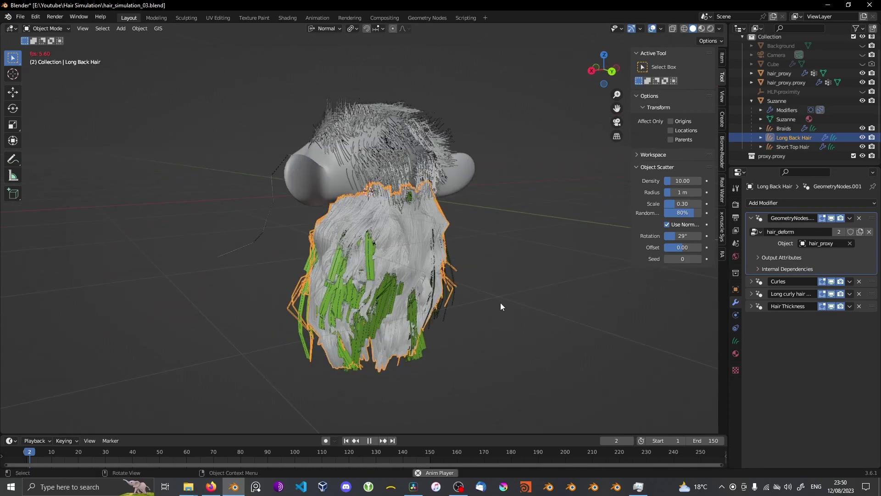
{"action": "middle_click_drag", "start_coordinate": [529, 286], "coordinate": [521, 272]}
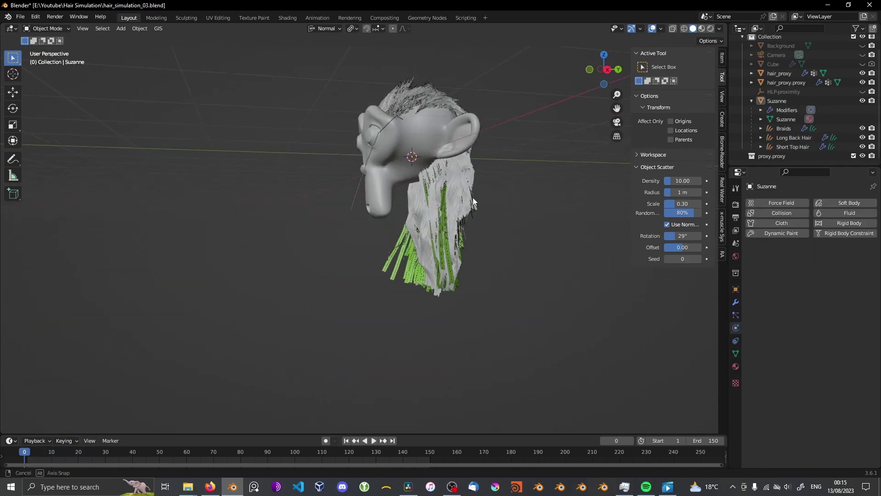
Add a UV sphere and move it along Z below the head, in side view.
{"action": "middle_click_drag", "start_coordinate": [473, 198], "coordinate": [406, 224]}
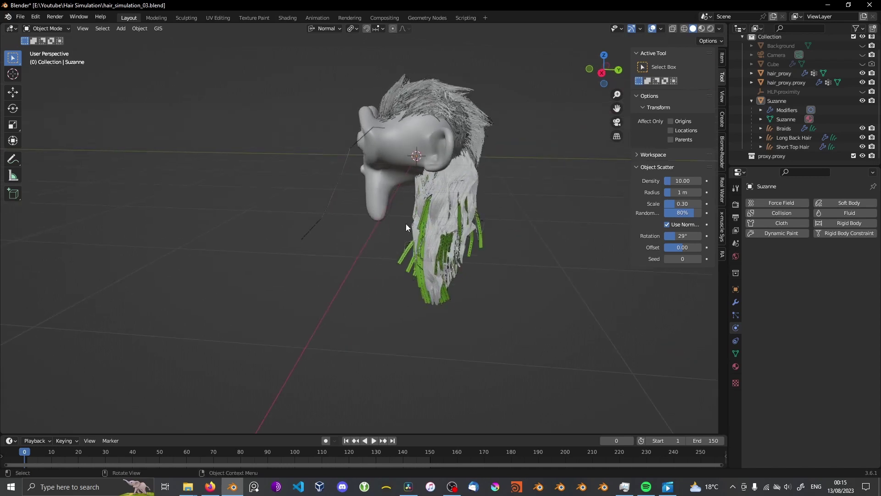
{"action": "middle_click_drag", "start_coordinate": [383, 238], "coordinate": [440, 228]}
{"action": "key", "text": "shift+a"}
{"action": "left_click", "coordinate": [454, 229]}
{"action": "key", "text": "g"}
{"action": "key", "text": "z"}
{"action": "left_click", "coordinate": [438, 281]}
{"action": "mouse_move", "coordinate": [438, 282]}
{"action": "middle_mouse_down"}
{"action": "mouse_move", "coordinate": [468, 311]}
{"action": "mouse_move", "coordinate": [480, 258]}
{"action": "middle_mouse_up"}
{"action": "key", "text": "KP_3"}
Keyframe the sphere's location at frame 1 and, moved right, at frame 100.
{"action": "key", "text": "Right"}
{"action": "key", "text": "i"}
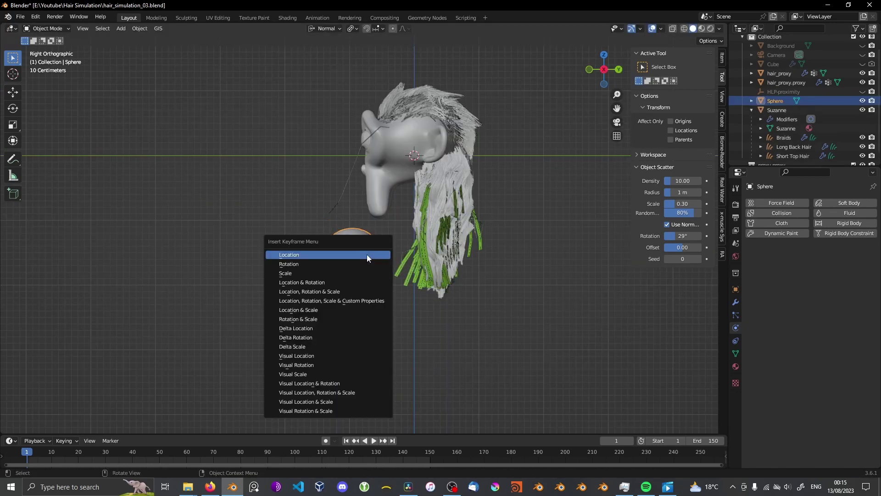
{"action": "left_click", "coordinate": [367, 255]}
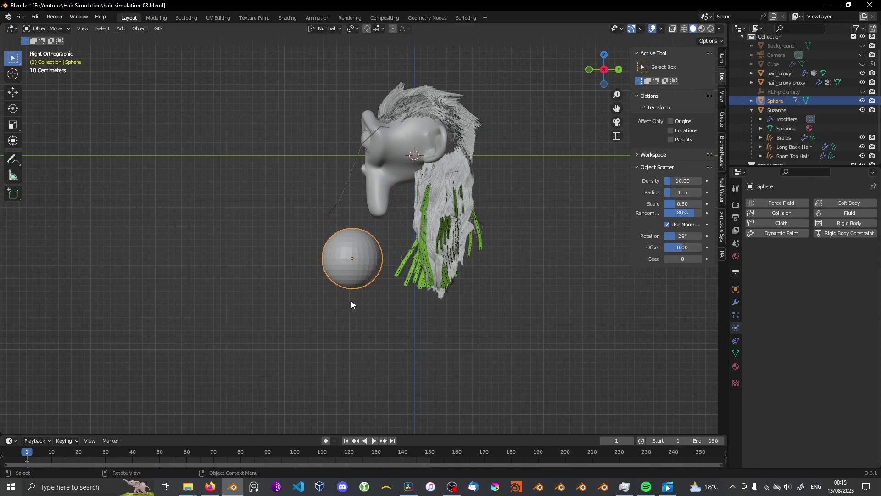
{"action": "left_click", "coordinate": [298, 451]}
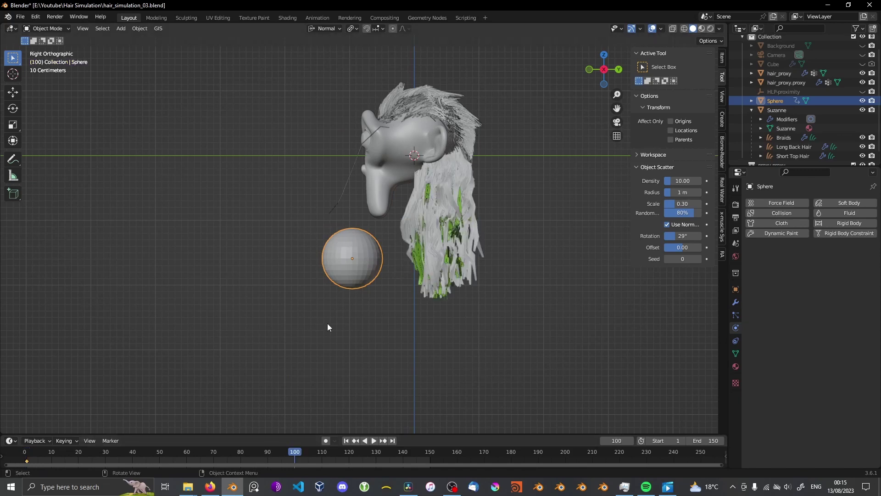
{"action": "key", "text": "g"}
{"action": "left_click", "coordinate": [517, 241]}
{"action": "key", "text": "i"}
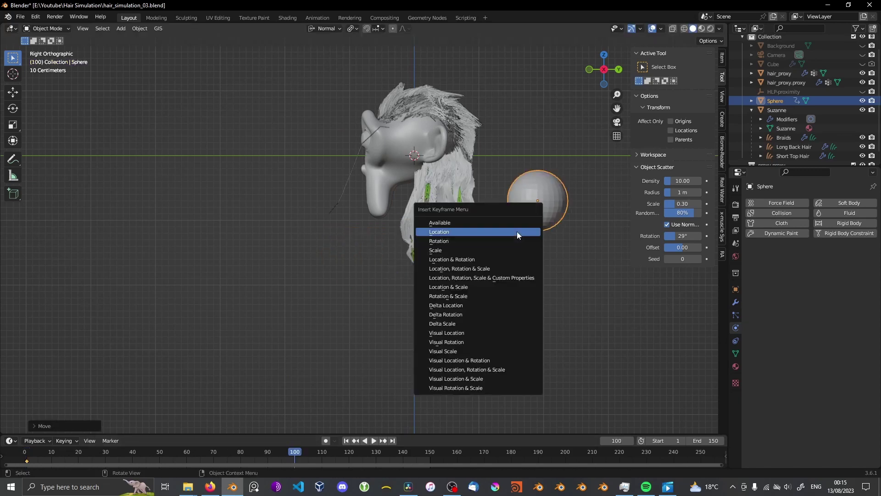
{"action": "left_click", "coordinate": [517, 232]}
Set the sphere's keyframes to Vector handles and play the animation from the start.
{"action": "key", "text": "v"}
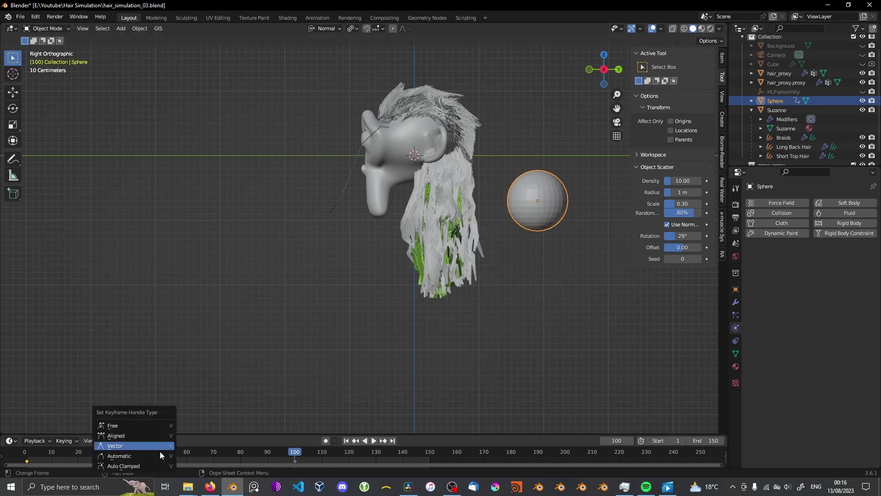
{"action": "left_click", "coordinate": [154, 447]}
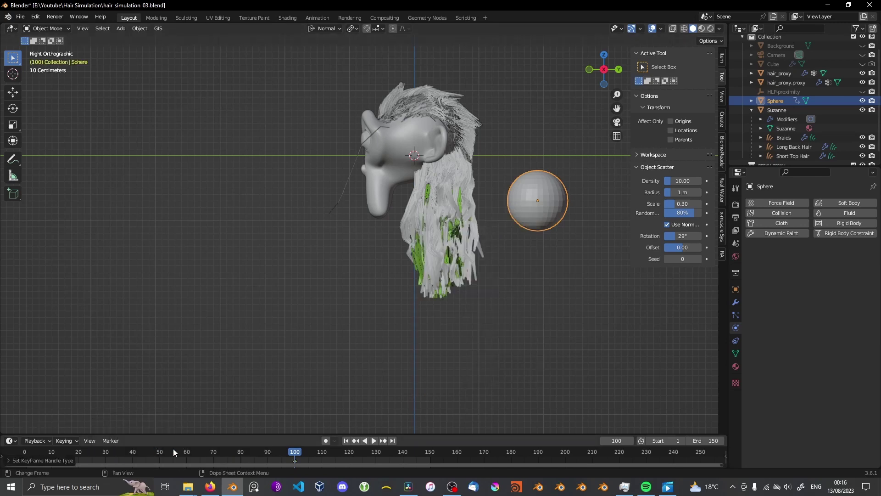
{"action": "left_click_drag", "start_coordinate": [287, 451], "coordinate": [23, 459]}
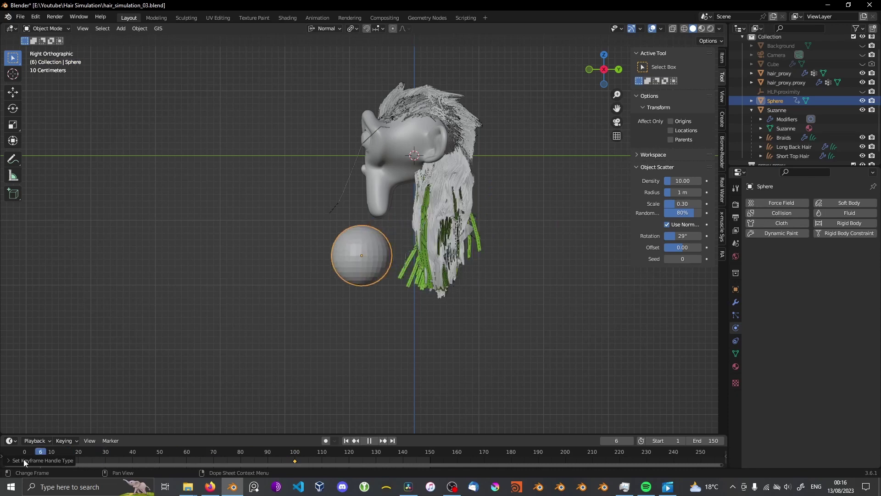
{"action": "key", "text": "space"}
{"action": "middle_click_drag", "start_coordinate": [410, 270], "coordinate": [458, 285]}
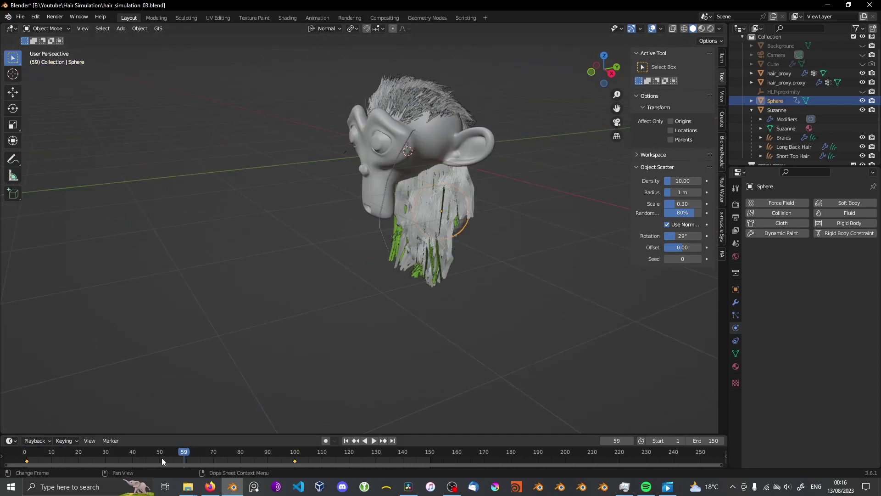
Play the animation from an early frame and give the sphere Collision physics.
{"action": "left_click", "coordinate": [32, 457]}
{"action": "key", "text": "space"}
{"action": "key", "text": "space"}
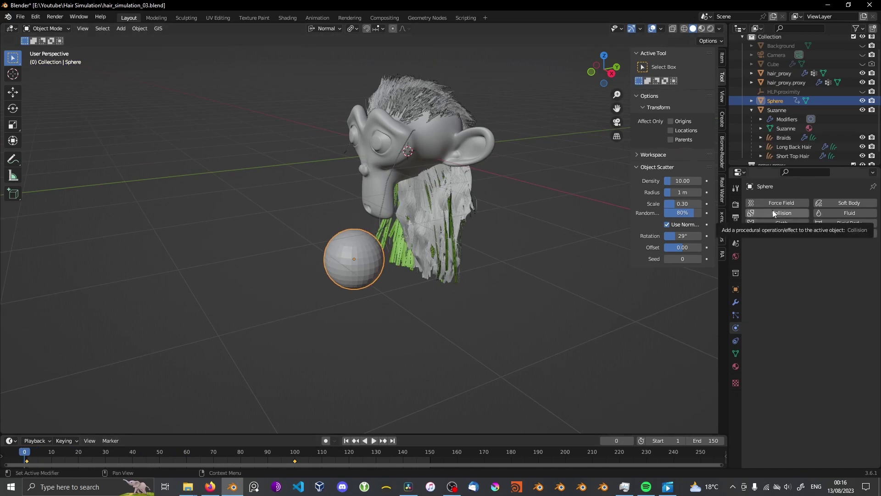
{"action": "left_click", "coordinate": [791, 212]}
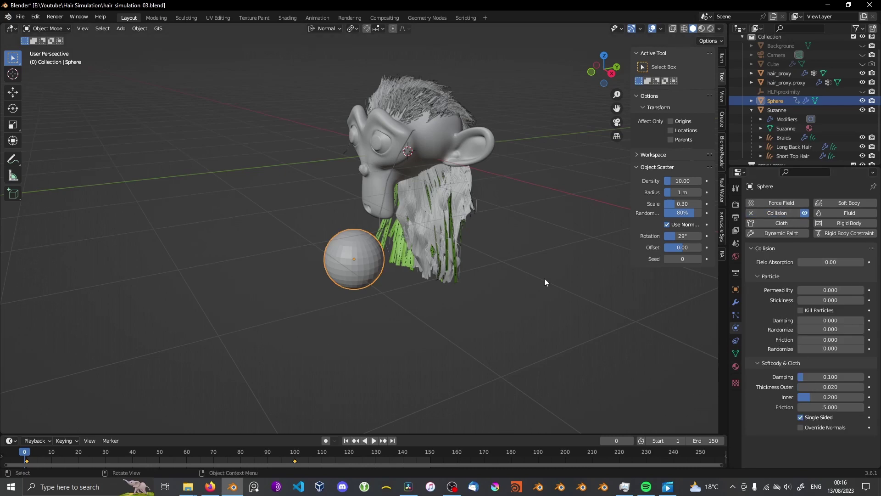
Select hair_proxy.proxy, delete its old cloth bake and bake it again.
{"action": "middle_click_drag", "start_coordinate": [542, 276], "coordinate": [397, 315]}
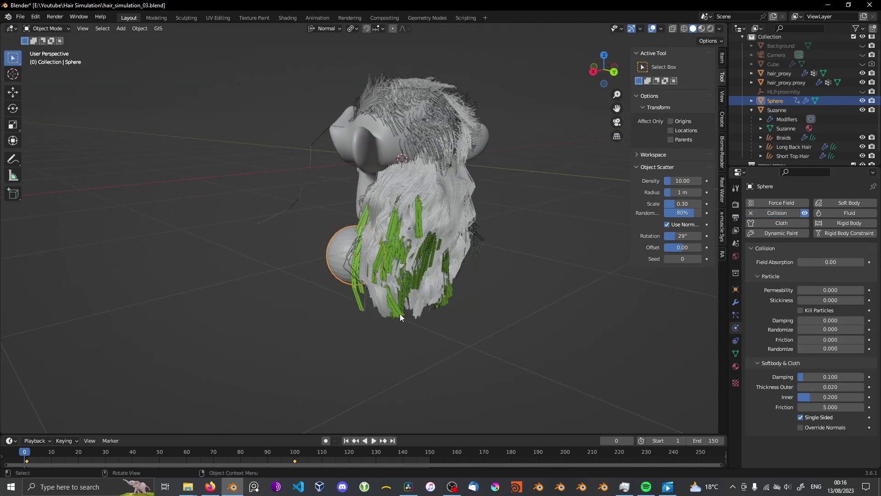
{"action": "left_click", "coordinate": [400, 313]}
{"action": "scroll", "coordinate": [810, 346], "scroll_direction": "down", "scroll_amount": 5}
{"action": "scroll", "coordinate": [810, 346], "scroll_direction": "down", "scroll_amount": 3}
{"action": "scroll", "coordinate": [809, 346], "scroll_direction": "down", "scroll_amount": 4}
{"action": "scroll", "coordinate": [810, 346], "scroll_direction": "down", "scroll_amount": 2}
{"action": "left_click", "coordinate": [809, 323]}
{"action": "left_click", "coordinate": [809, 324]}
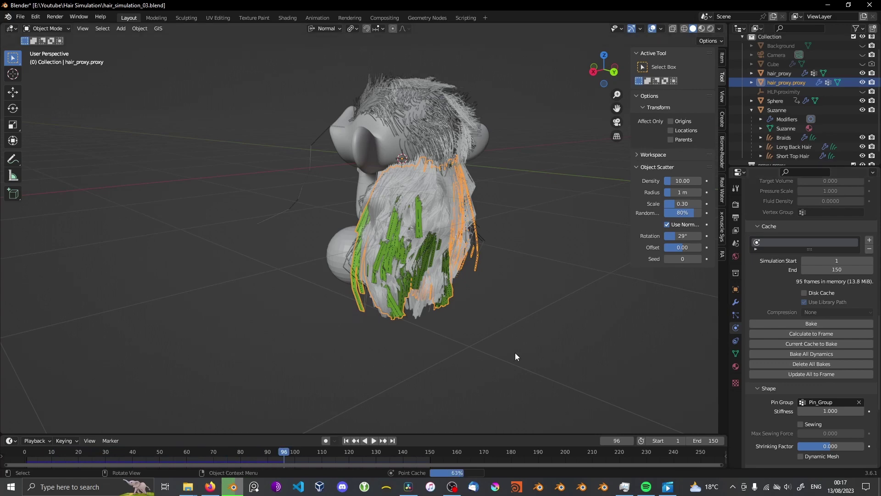
Play the baked simulation, orbiting to a rear view, then select the collision icosphere.
{"action": "left_click", "coordinate": [735, 327]}
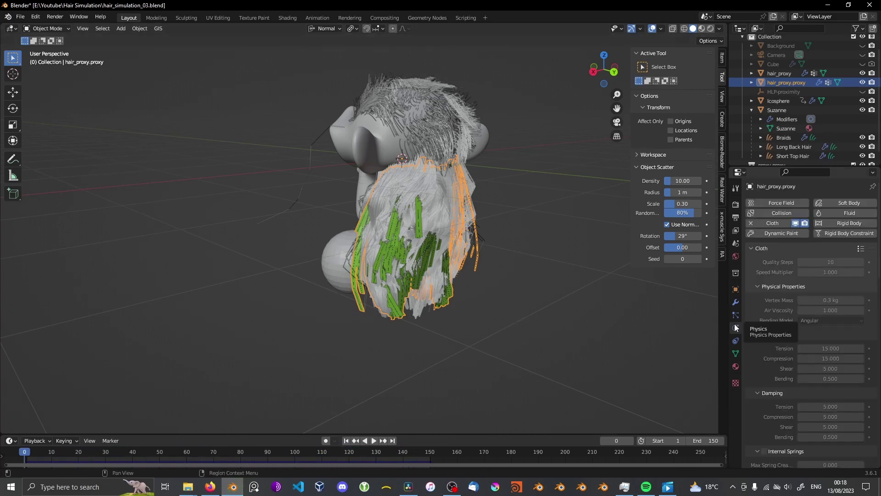
{"action": "key", "text": "space"}
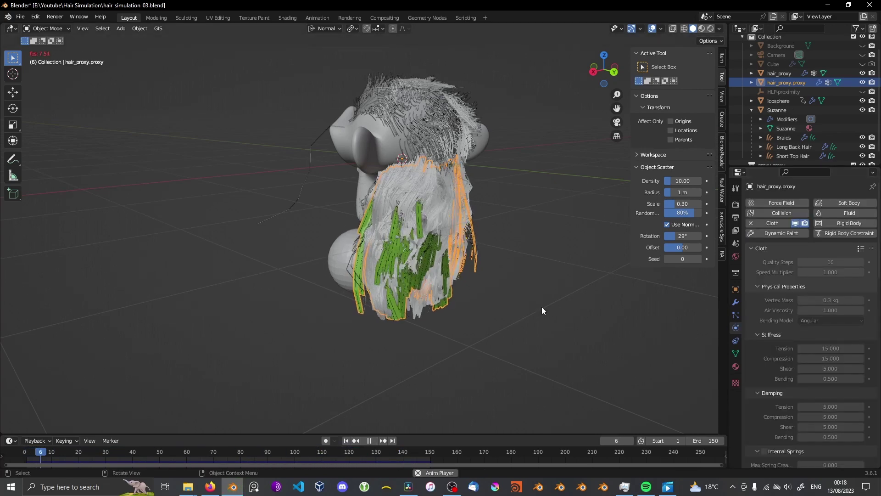
{"action": "mouse_move", "coordinate": [542, 310]}
{"action": "middle_mouse_down"}
{"action": "mouse_move", "coordinate": [321, 282]}
{"action": "mouse_move", "coordinate": [328, 276]}
{"action": "middle_mouse_up"}
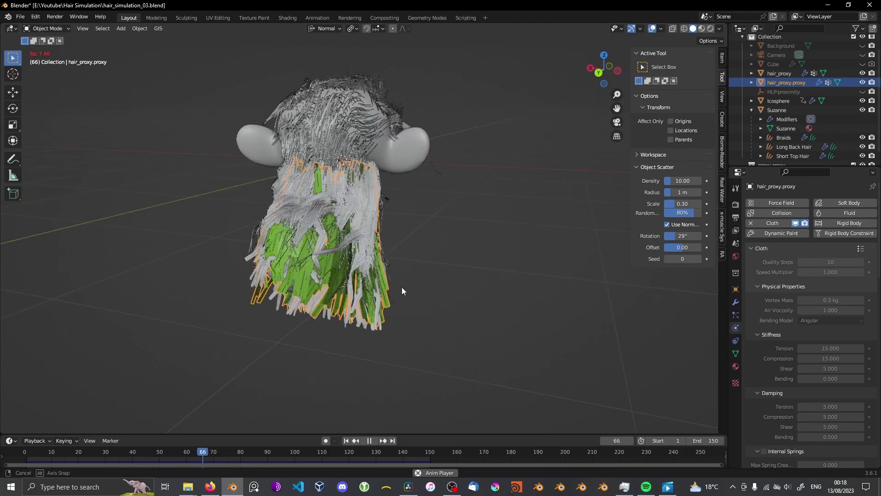
{"action": "mouse_move", "coordinate": [328, 276]}
{"action": "middle_mouse_down"}
{"action": "mouse_move", "coordinate": [471, 301]}
{"action": "mouse_move", "coordinate": [453, 293]}
{"action": "middle_mouse_up"}
{"action": "key", "text": "space"}
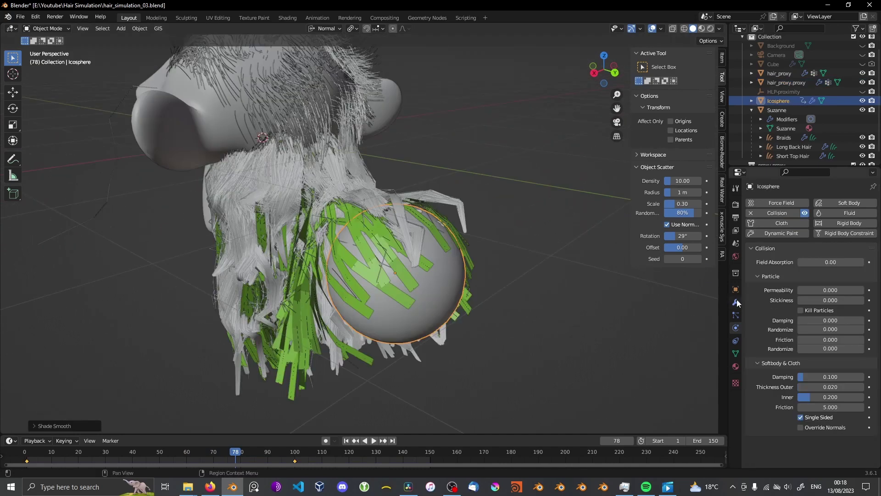
{"action": "left_click", "coordinate": [735, 302]}
Add Subdivision to the icosphere and preview Rendered shading without overlays at frame 70.
{"action": "left_click", "coordinate": [810, 203]}
{"action": "left_click", "coordinate": [705, 369]}
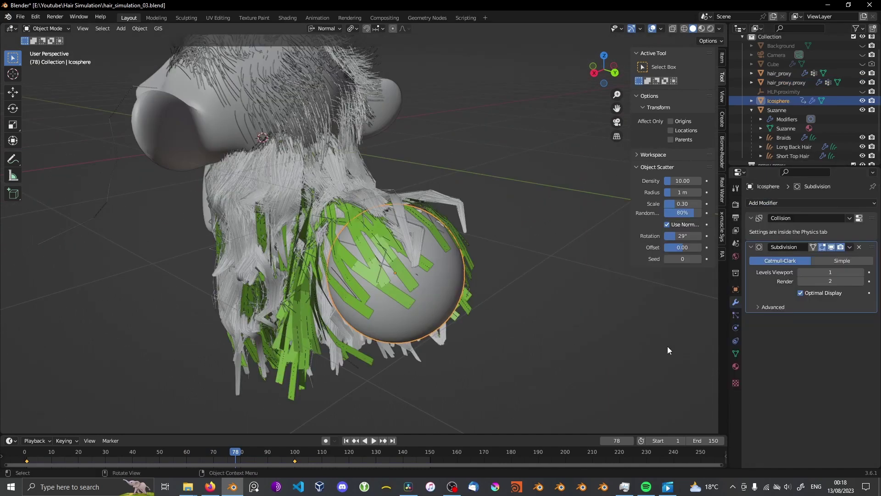
{"action": "left_click", "coordinate": [713, 29]}
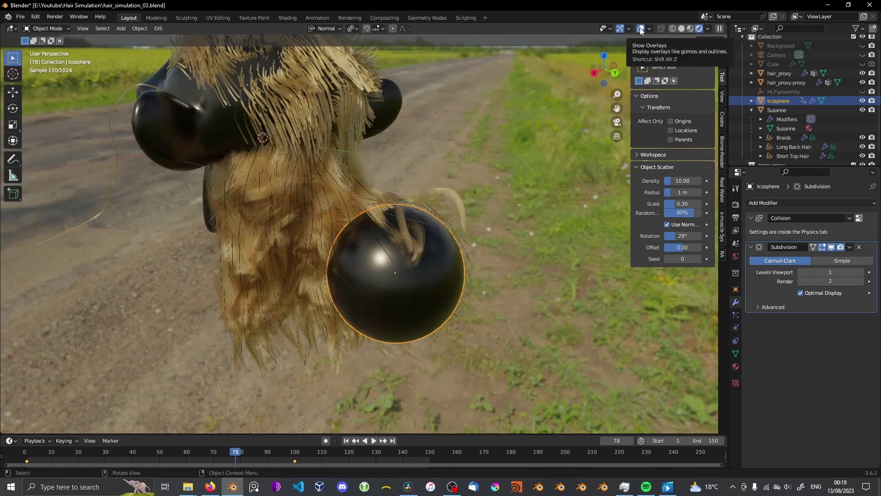
{"action": "left_click", "coordinate": [641, 30]}
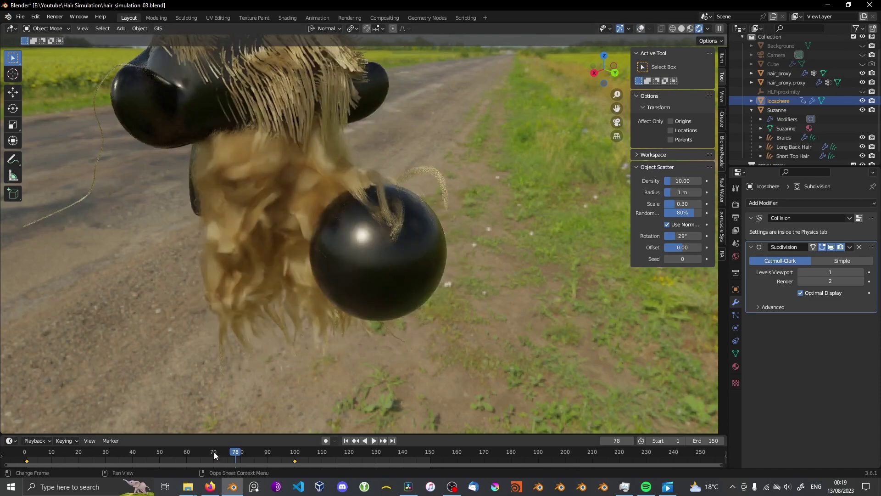
{"action": "left_click", "coordinate": [214, 452]}
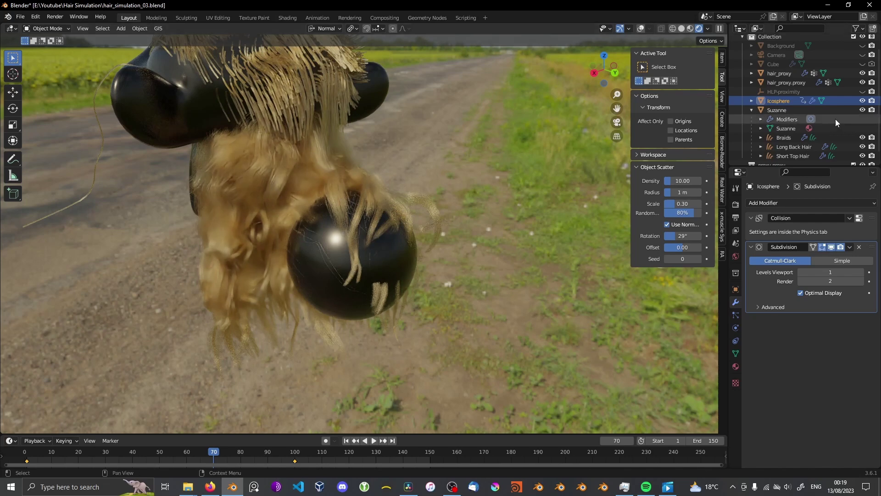
Add a Geometry Nodes modifier to Long Back Hair using the resample node group.
{"action": "left_click", "coordinate": [795, 146]}
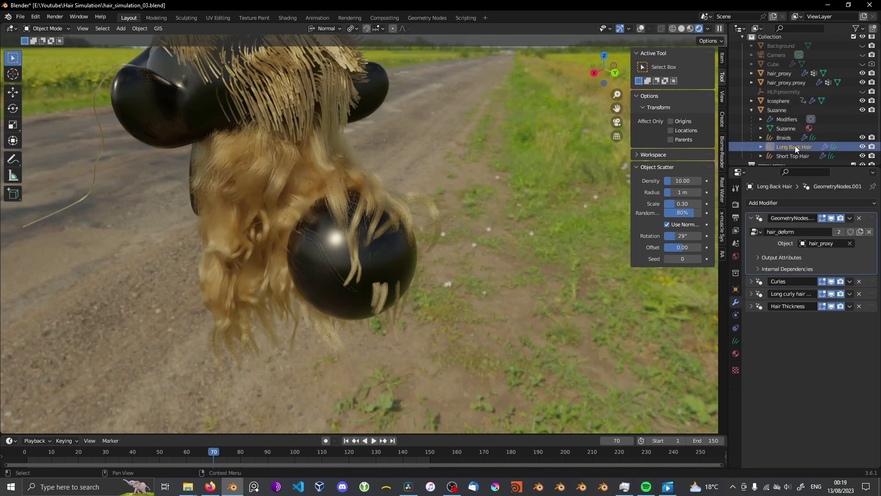
{"action": "left_click", "coordinate": [792, 202]}
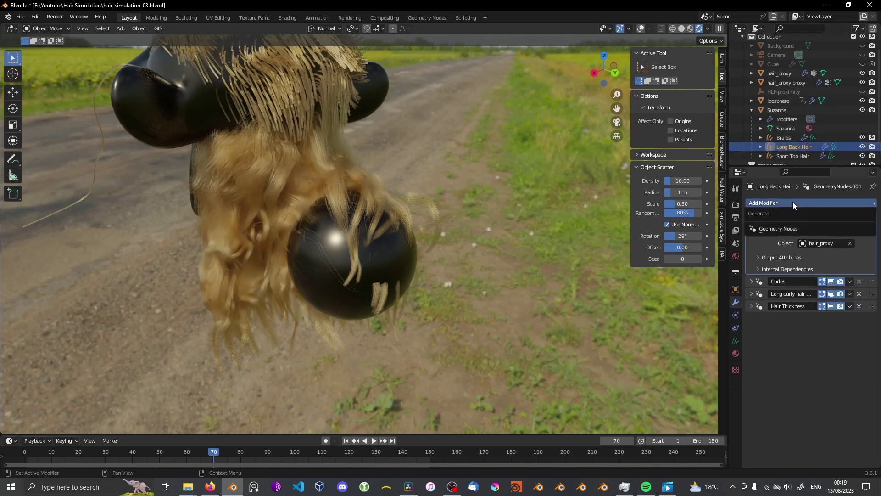
{"action": "left_click", "coordinate": [788, 229]}
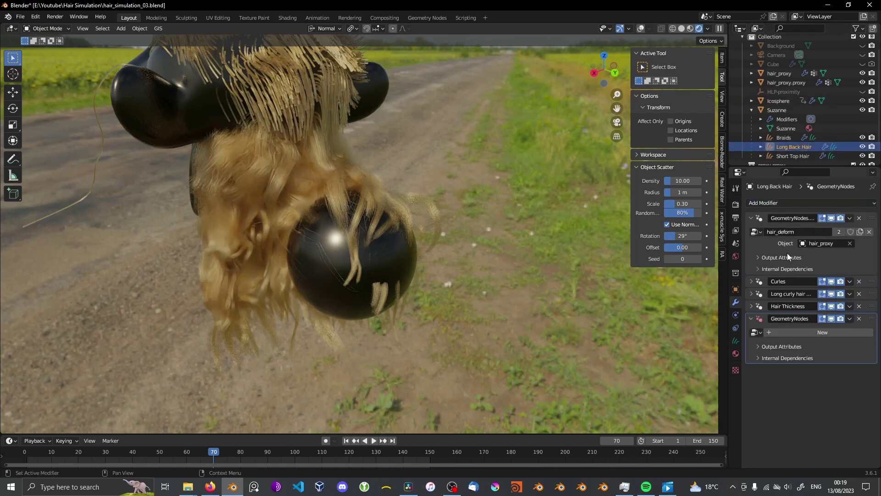
{"action": "left_click", "coordinate": [757, 331]}
{"action": "type", "text": "res"}
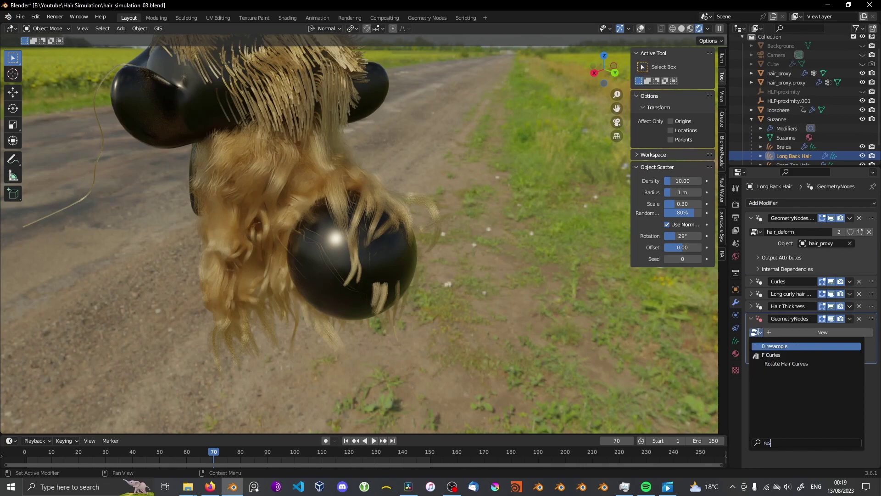
{"action": "type", "text": "a"}
{"action": "key", "text": "Return"}
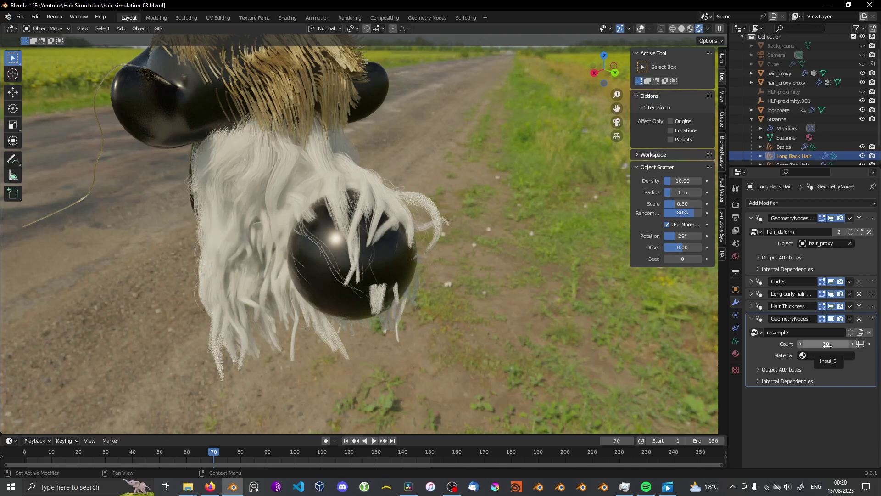
Set the resample Count to 50 and Material to Material.001.
{"action": "double_click", "coordinate": [827, 344]}
{"action": "type", "text": "50"}
{"action": "key", "text": "Return"}
{"action": "left_click", "coordinate": [826, 355]}
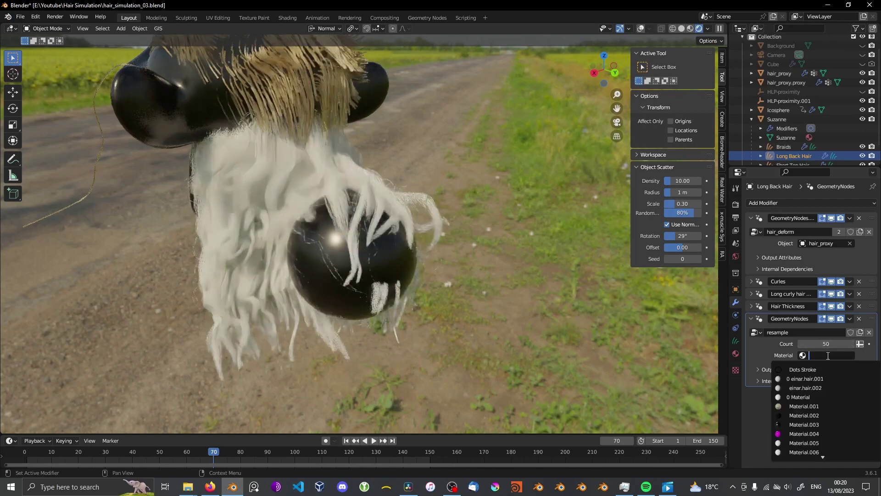
{"action": "left_click", "coordinate": [816, 407]}
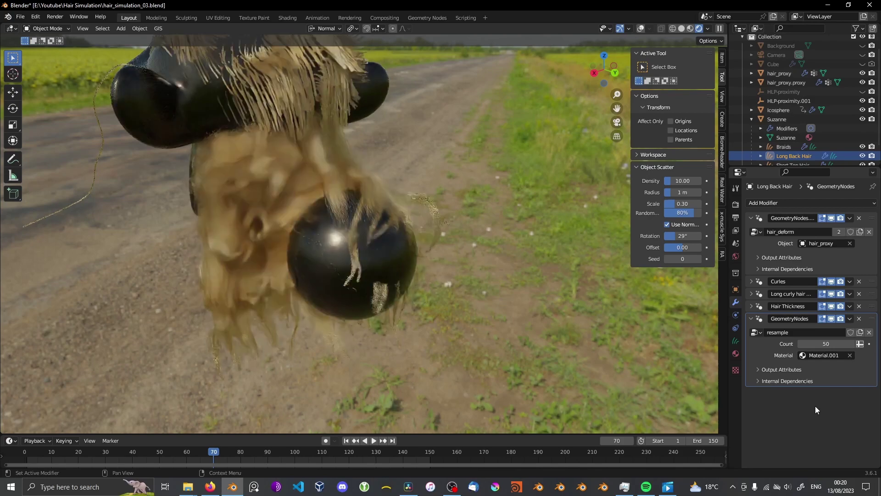
Add a Strands Above Surface Geometry Nodes modifier to Long Back Hair, with the sphere proxy as its Object.
{"action": "left_click", "coordinate": [807, 204]}
{"action": "left_click", "coordinate": [780, 227]}
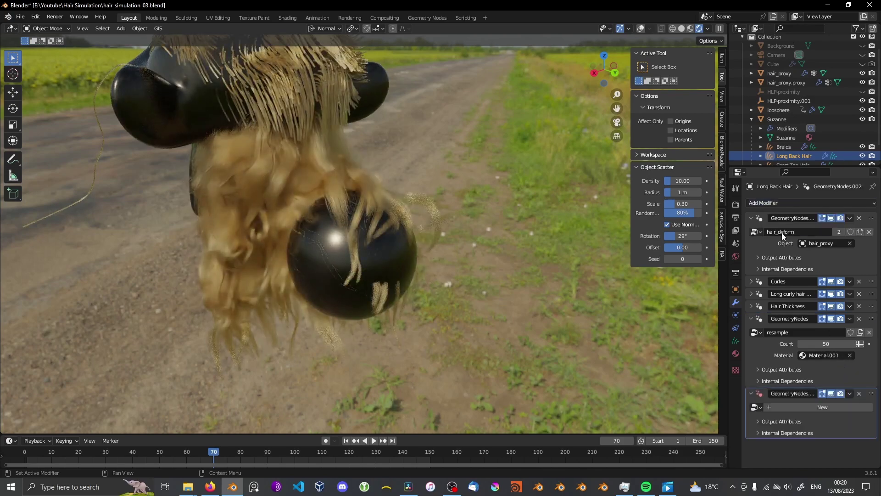
{"action": "left_click", "coordinate": [757, 407]}
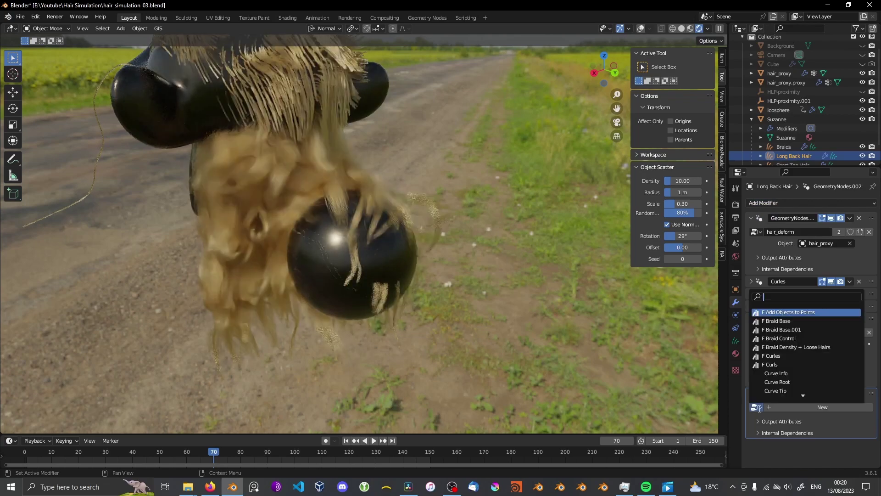
{"action": "type", "text": "abov"}
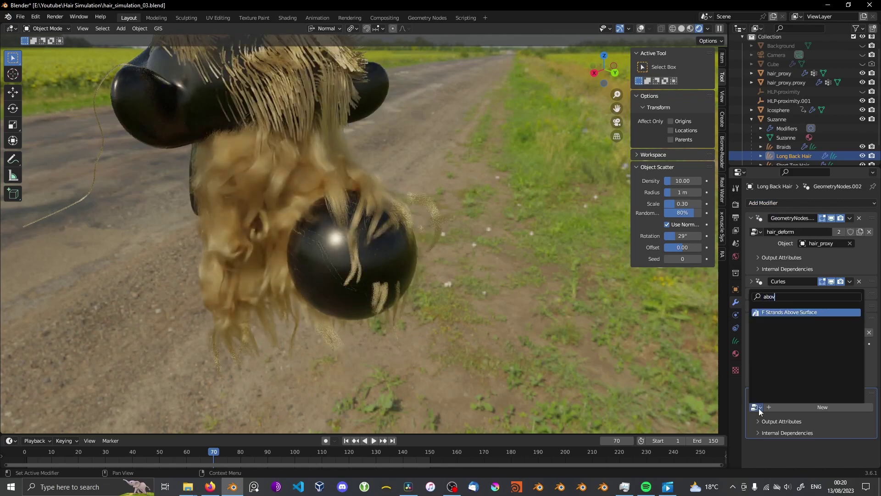
{"action": "key", "text": "Return"}
{"action": "left_click", "coordinate": [850, 418]}
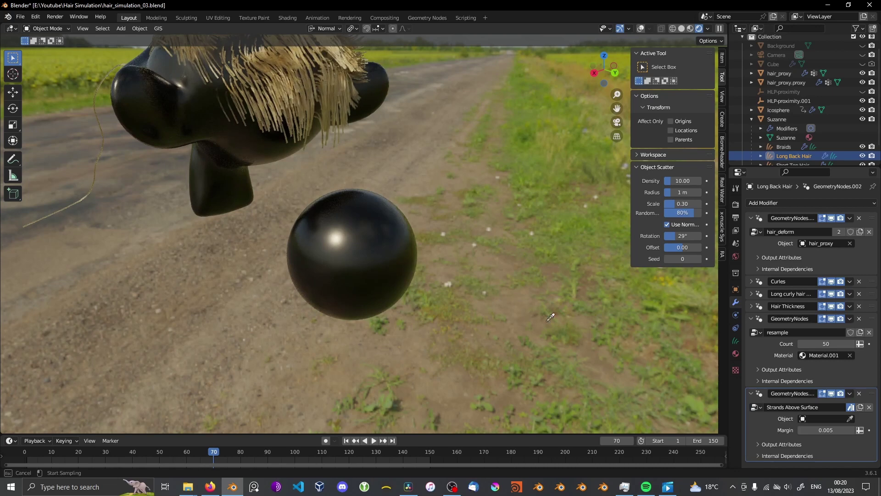
{"action": "left_click", "coordinate": [368, 249]}
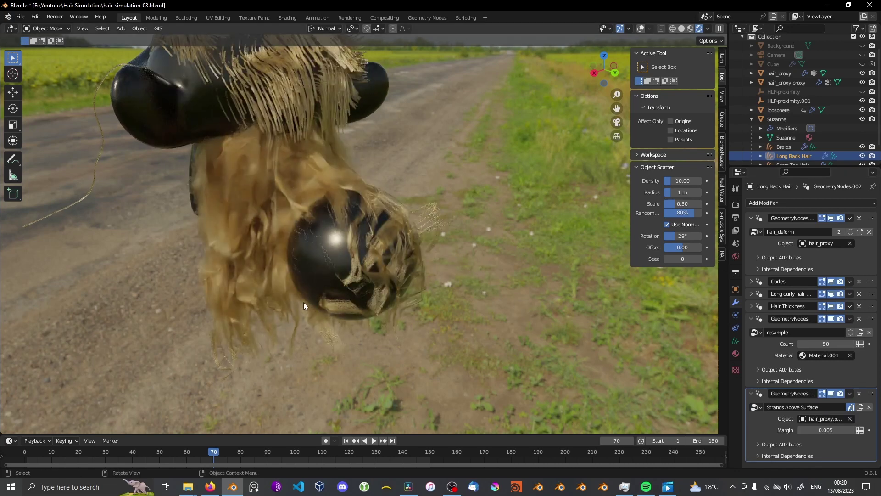
{"action": "middle_click_drag", "start_coordinate": [368, 278], "coordinate": [426, 279]}
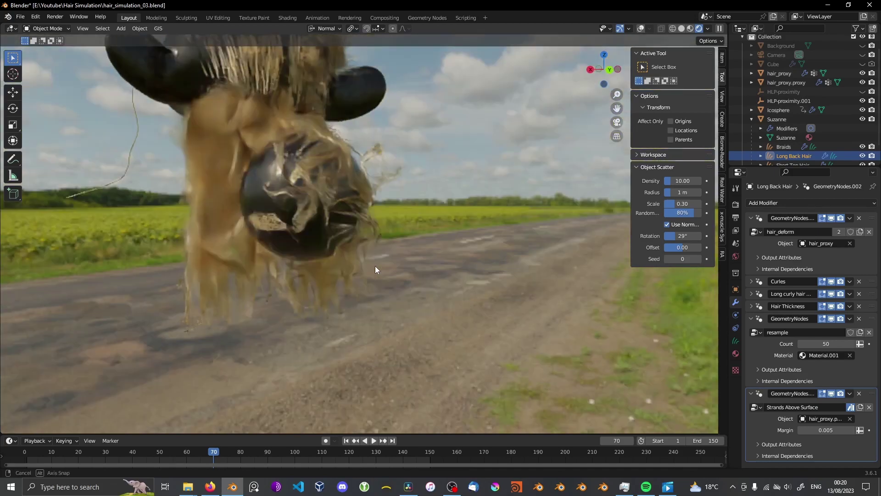
{"action": "middle_click_drag", "start_coordinate": [426, 279], "coordinate": [373, 272]}
Show Render Properties with the Sampling > Render > Denoise subpanel expanded.
{"action": "left_click", "coordinate": [757, 217], "text": "ctrl"}
{"action": "left_click", "coordinate": [736, 206]}
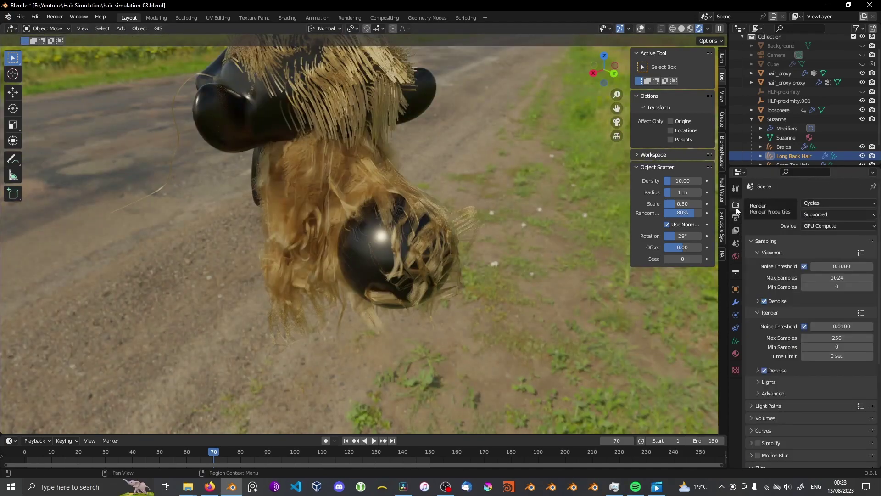
{"action": "scroll", "coordinate": [787, 348], "scroll_direction": "down", "scroll_amount": 2}
{"action": "scroll", "coordinate": [787, 348], "scroll_direction": "down", "scroll_amount": 1}
{"action": "left_click", "coordinate": [779, 315]}
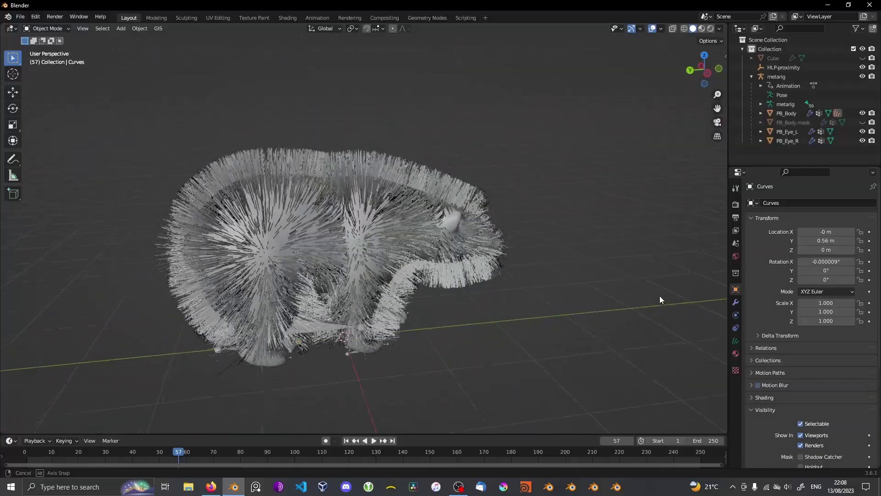
{"action": "mouse_move", "coordinate": [660, 295]}
{"action": "middle_mouse_down"}
{"action": "mouse_move", "coordinate": [635, 307]}
{"action": "mouse_move", "coordinate": [586, 294]}
{"action": "middle_mouse_up"}
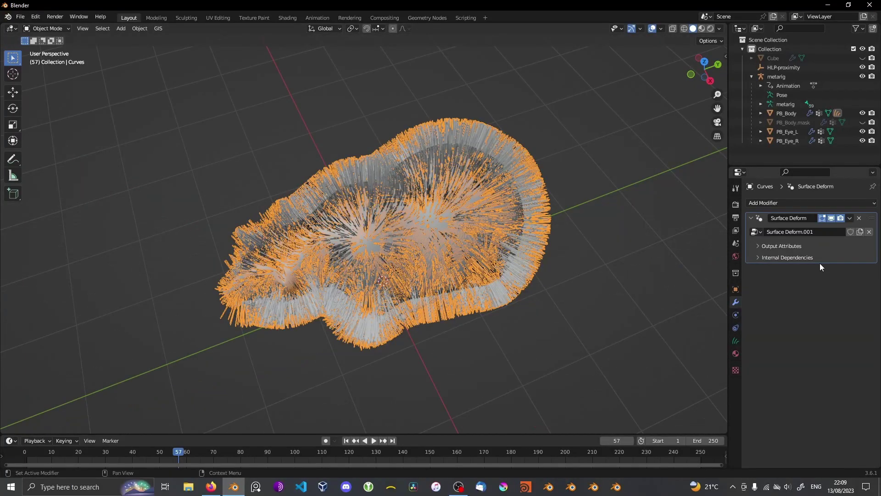
{"action": "left_click", "coordinate": [832, 219]}
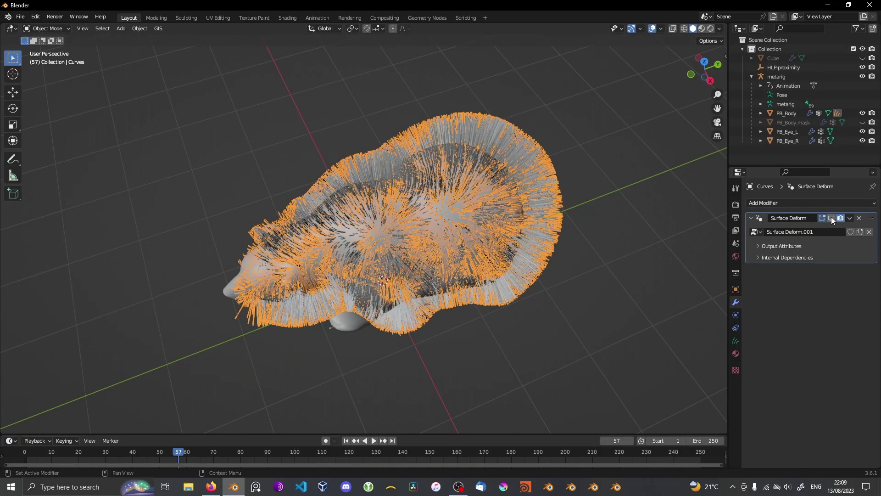
{"action": "left_click", "coordinate": [831, 219]}
{"action": "mouse_move", "coordinate": [708, 333]}
{"action": "middle_mouse_down"}
{"action": "mouse_move", "coordinate": [428, 247]}
{"action": "mouse_move", "coordinate": [439, 262]}
{"action": "mouse_move", "coordinate": [419, 253]}
{"action": "mouse_move", "coordinate": [502, 281]}
{"action": "mouse_move", "coordinate": [596, 283]}
{"action": "mouse_move", "coordinate": [482, 184]}
{"action": "middle_mouse_up"}
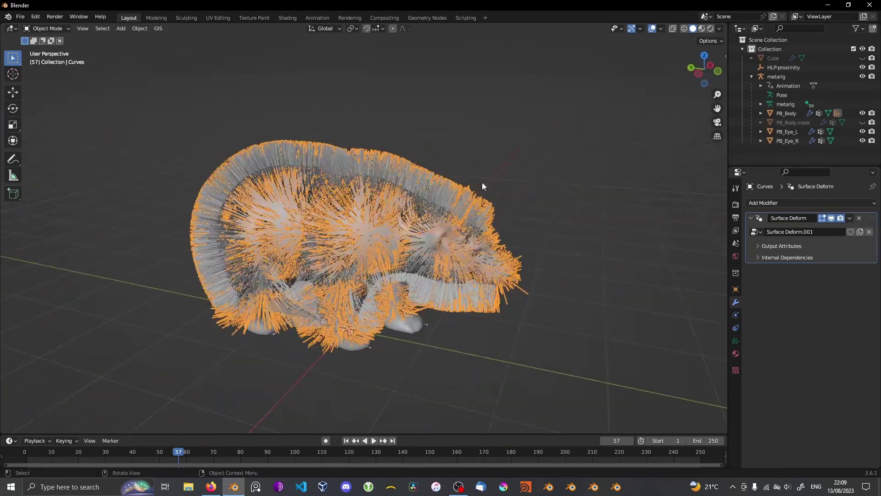
In the Geometry Nodes workspace, give the bear fur a Geometry Nodes modifier with a new node group.
{"action": "left_click", "coordinate": [429, 17]}
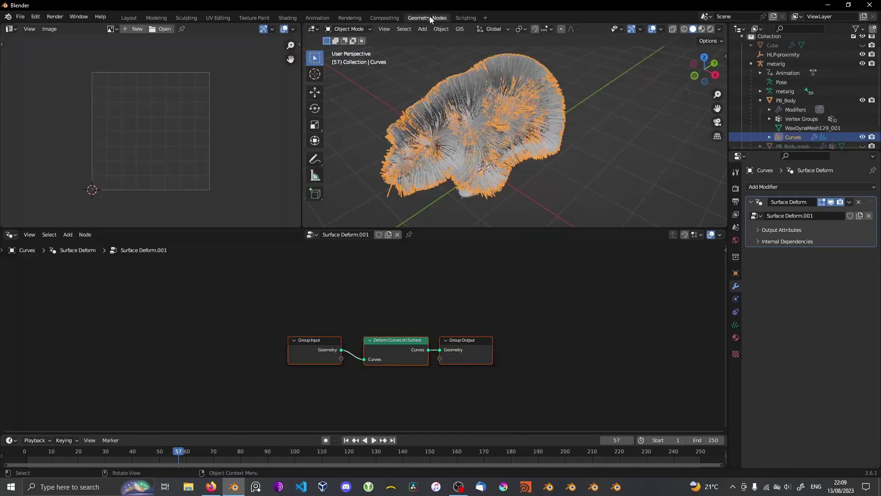
{"action": "left_click", "coordinate": [772, 186]}
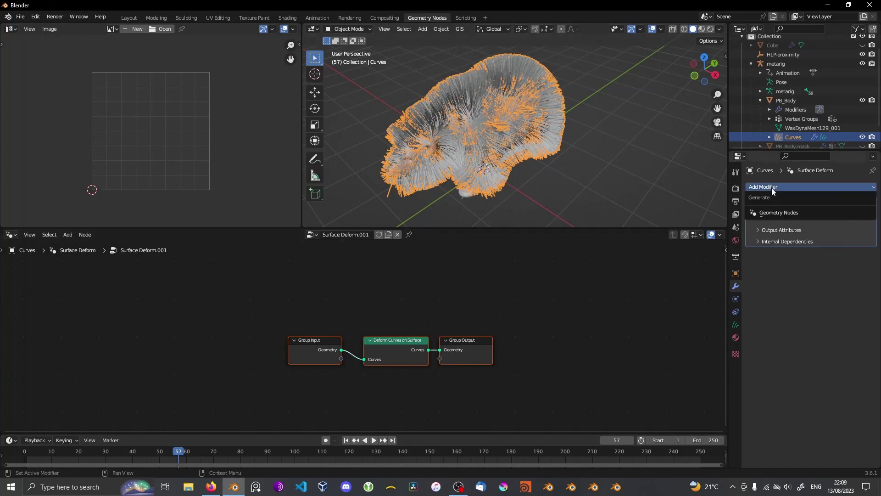
{"action": "left_click", "coordinate": [765, 215]}
{"action": "left_click", "coordinate": [756, 268]}
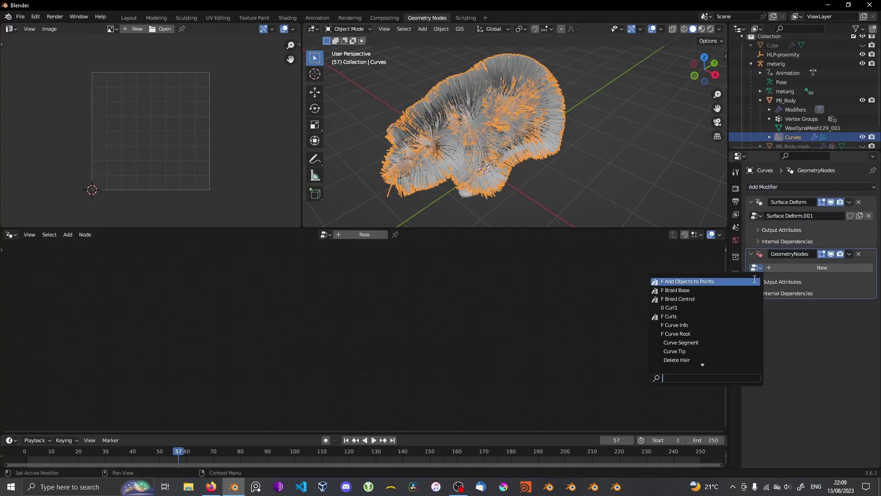
{"action": "left_click", "coordinate": [805, 267]}
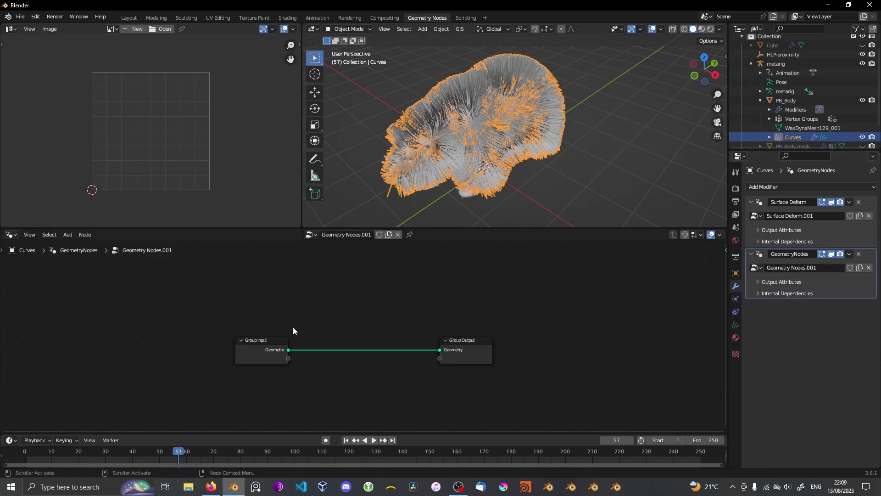
Insert a Delete Hair node between the Group Input and Group Output.
{"action": "key", "text": "shift+a"}
{"action": "left_click", "coordinate": [380, 292]}
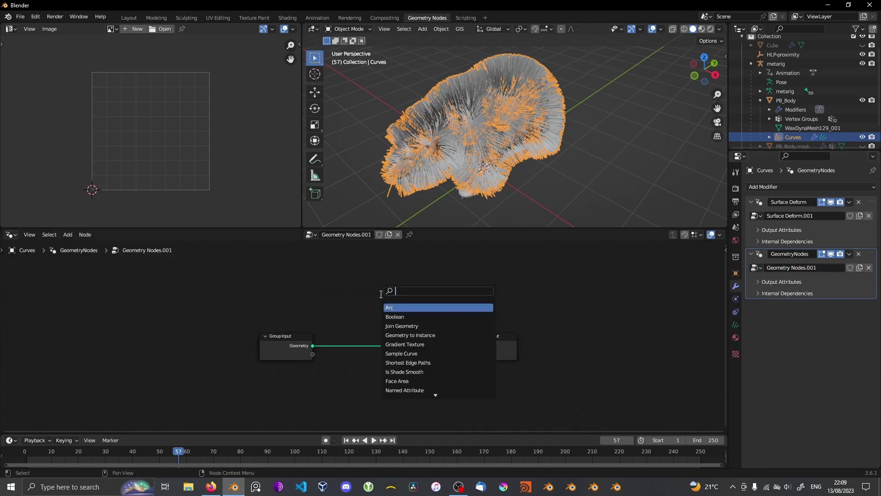
{"action": "type", "text": "delete"}
{"action": "key", "text": "Return"}
{"action": "left_click", "coordinate": [381, 333]}
Set the Delete Hair Probability to 0.767, removing about three quarters of the strands.
{"action": "middle_click_drag", "start_coordinate": [500, 191], "coordinate": [518, 155]}
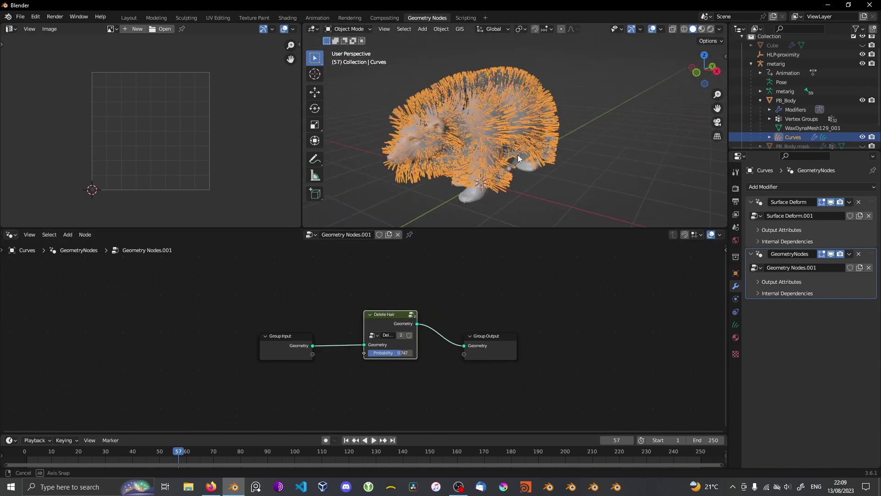
{"action": "left_click_drag", "start_coordinate": [403, 354], "coordinate": [351, 356]}
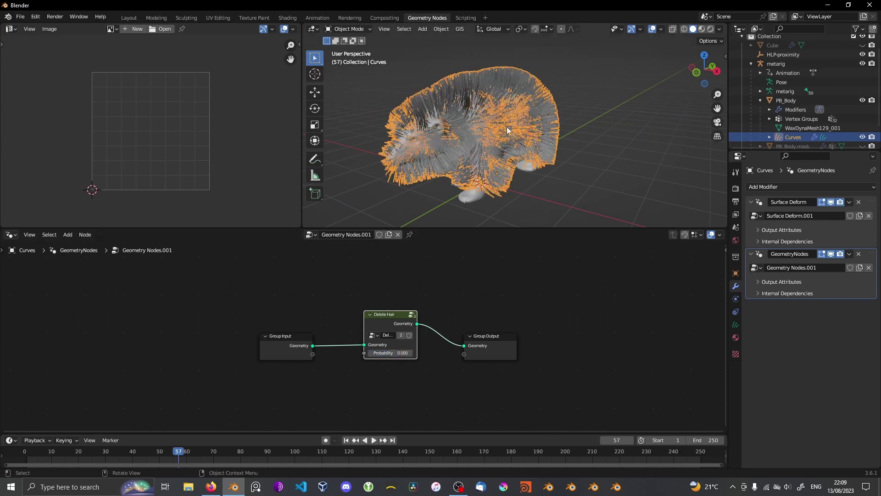
{"action": "left_click_drag", "start_coordinate": [375, 354], "coordinate": [418, 355]}
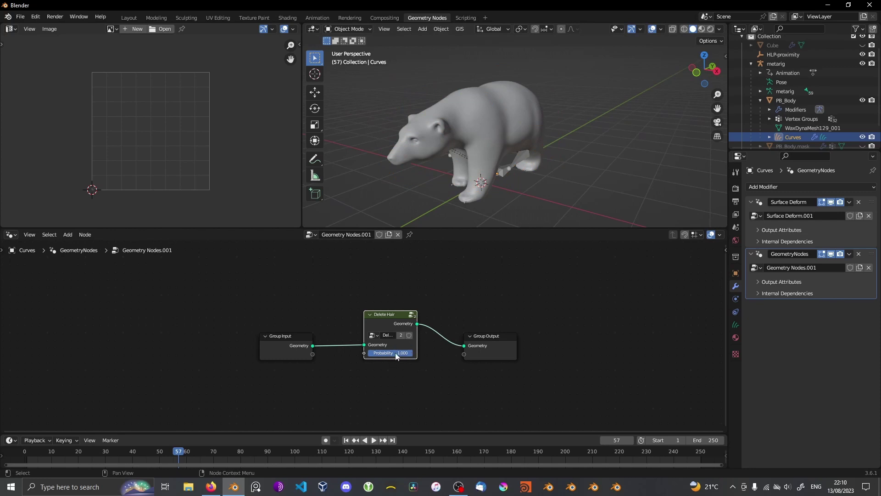
{"action": "mouse_move", "coordinate": [510, 193]}
{"action": "middle_mouse_down"}
{"action": "mouse_move", "coordinate": [538, 158]}
{"action": "mouse_move", "coordinate": [629, 170]}
{"action": "mouse_move", "coordinate": [595, 157]}
{"action": "mouse_move", "coordinate": [560, 123]}
{"action": "mouse_move", "coordinate": [588, 131]}
{"action": "middle_mouse_up"}
{"action": "mouse_move", "coordinate": [501, 186]}
{"action": "middle_mouse_down"}
{"action": "mouse_move", "coordinate": [532, 154]}
{"action": "mouse_move", "coordinate": [491, 226]}
{"action": "middle_mouse_up"}
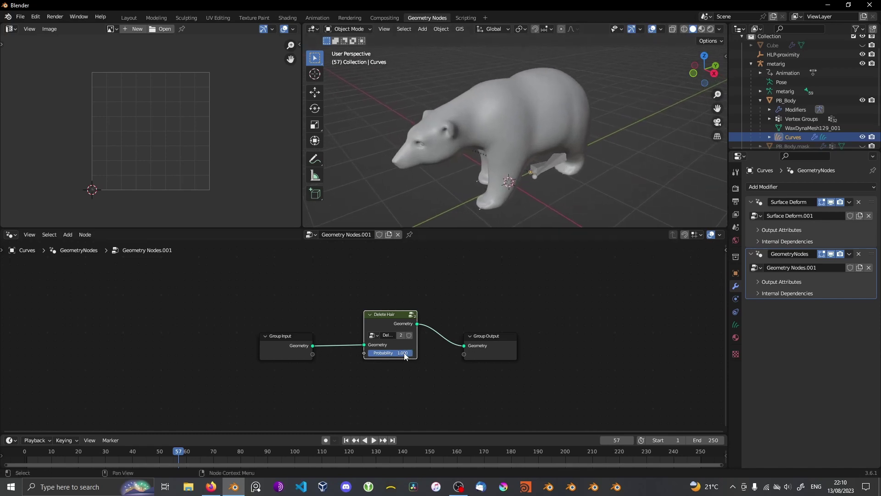
{"action": "left_click_drag", "start_coordinate": [403, 356], "coordinate": [405, 356]}
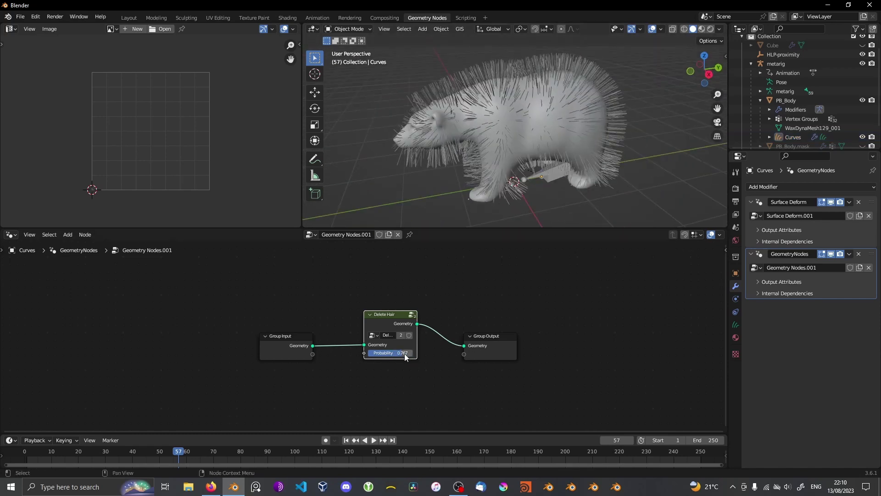
{"action": "mouse_move", "coordinate": [496, 189]}
{"action": "middle_mouse_down"}
{"action": "mouse_move", "coordinate": [524, 223]}
{"action": "mouse_move", "coordinate": [580, 138]}
{"action": "mouse_move", "coordinate": [573, 135]}
{"action": "mouse_move", "coordinate": [647, 155]}
{"action": "mouse_move", "coordinate": [507, 139]}
{"action": "mouse_move", "coordinate": [641, 128]}
{"action": "mouse_move", "coordinate": [508, 155]}
{"action": "mouse_move", "coordinate": [514, 170]}
{"action": "middle_mouse_up"}
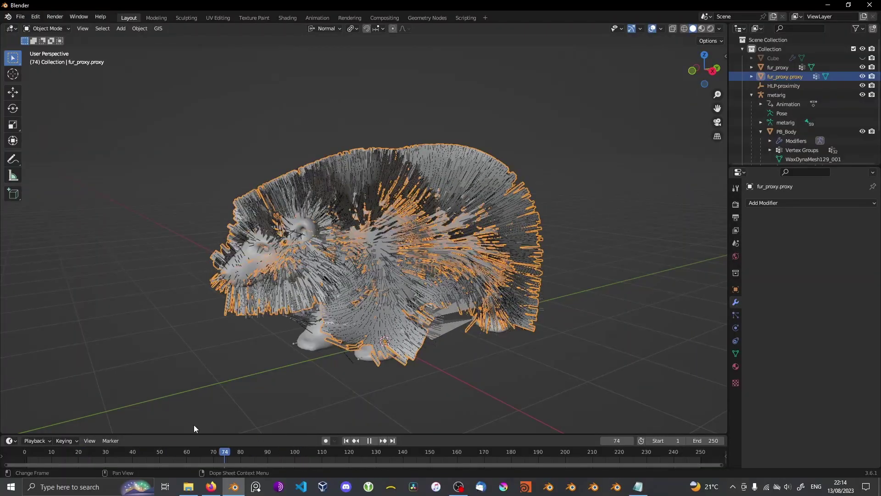
Bind fur_proxy.proxy to PB_Body with Surface Deform, then play the animation to check it.
{"action": "key", "text": "Escape"}
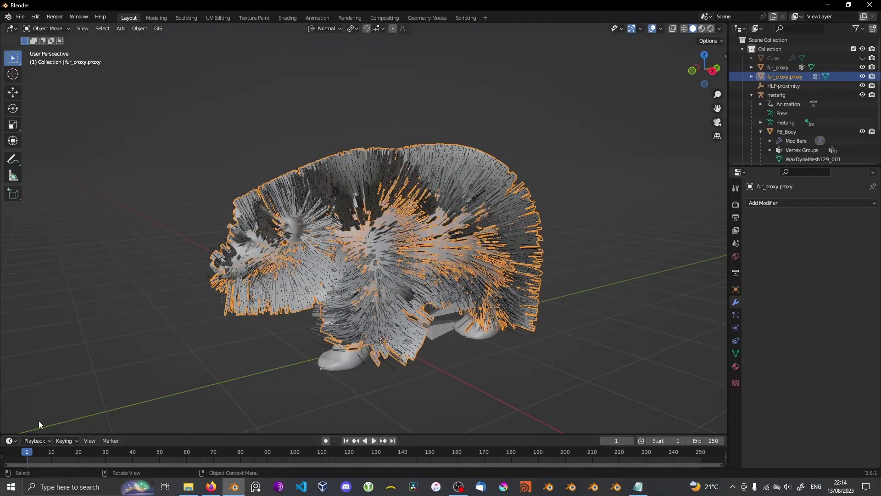
{"action": "left_click", "coordinate": [786, 204]}
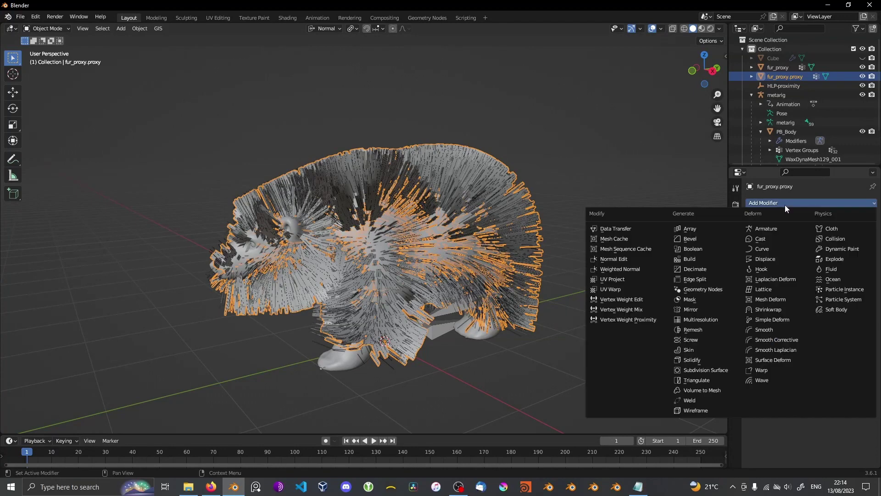
{"action": "left_click", "coordinate": [773, 359]}
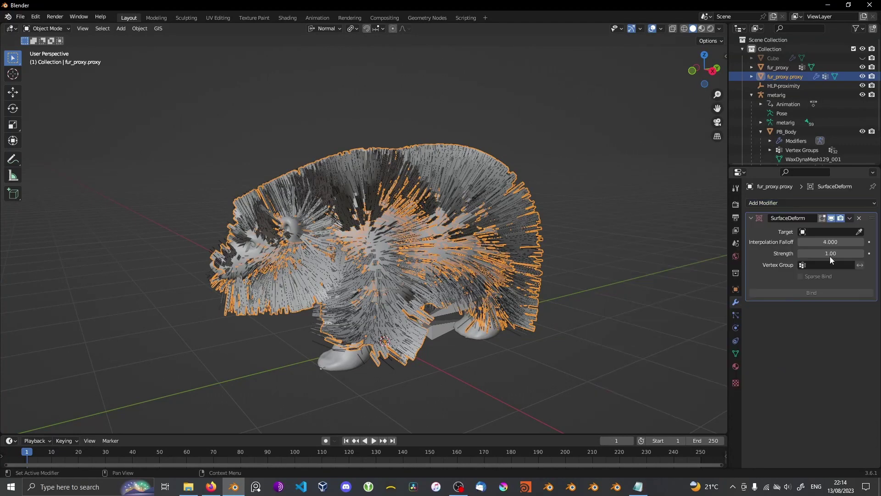
{"action": "left_click", "coordinate": [859, 232]}
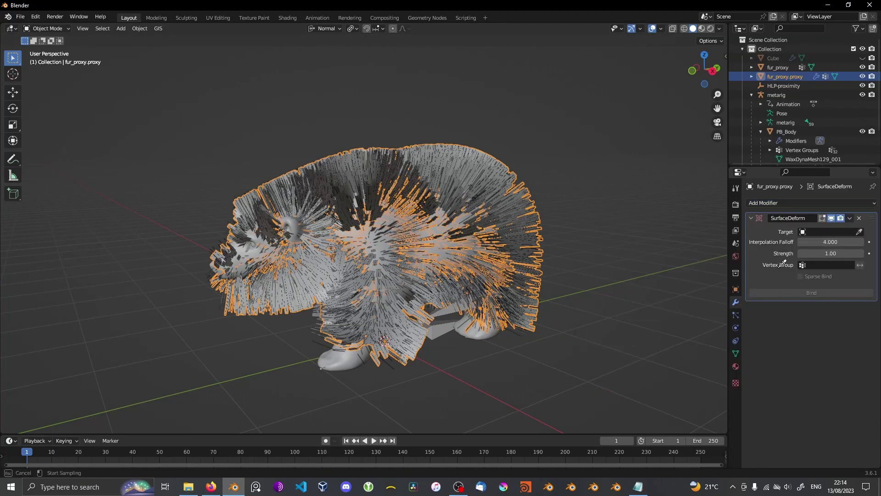
{"action": "left_click", "coordinate": [355, 354]}
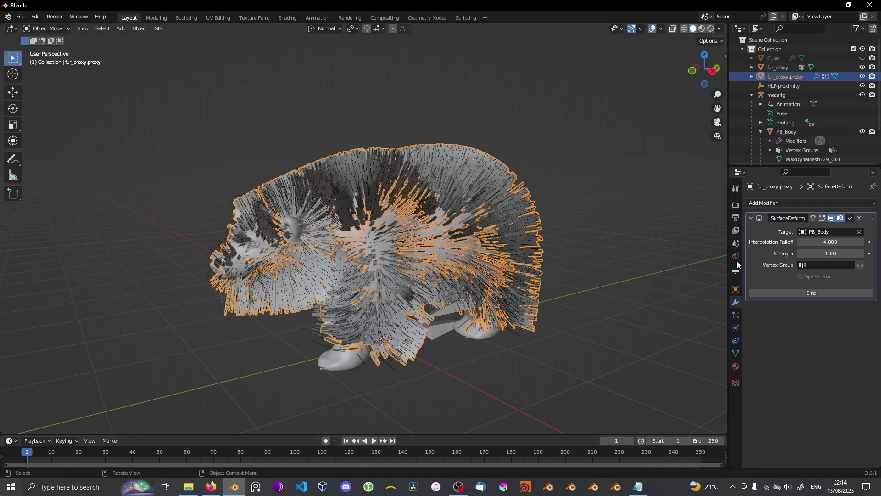
{"action": "left_click", "coordinate": [796, 293]}
{"action": "key", "text": "space"}
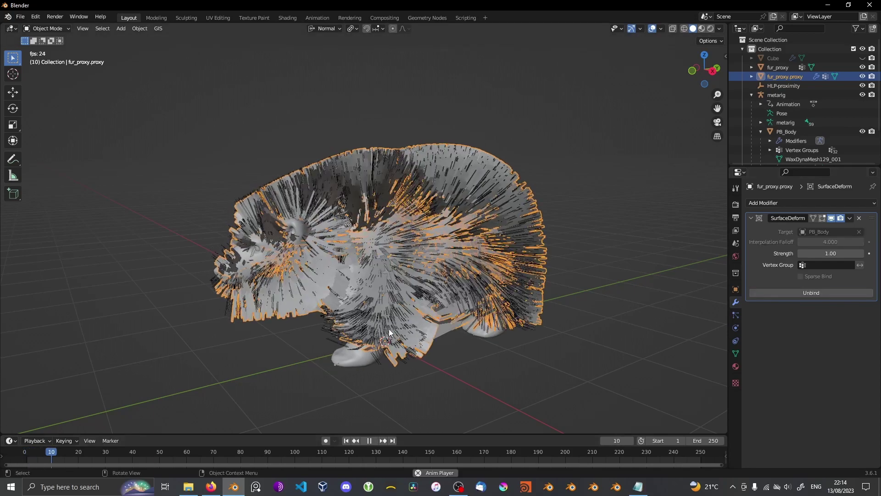